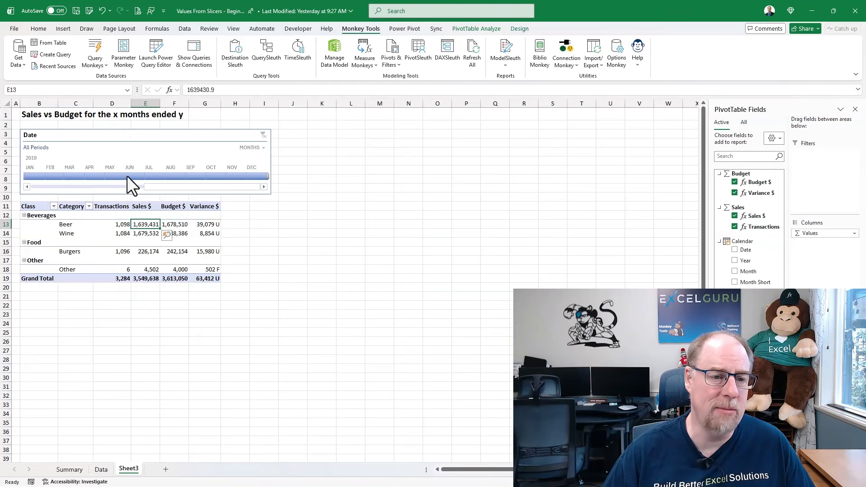
# Filter the Date timeline to July through September 2019.
pyautogui.moveTo(157, 172); pyautogui.dragTo(194, 175)
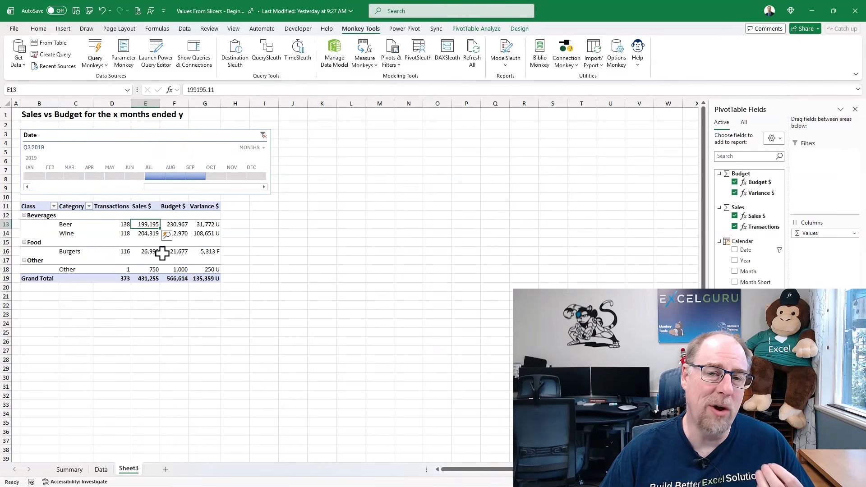
pyautogui.click(47, 113)
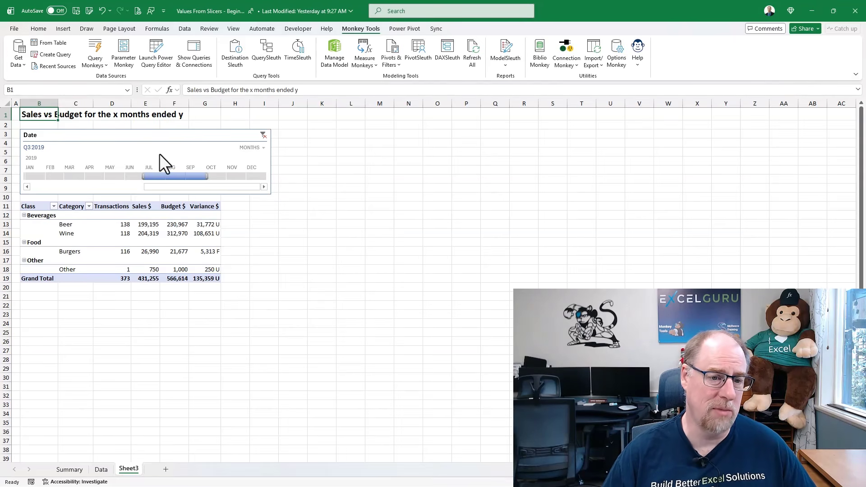
pyautogui.click(152, 226)
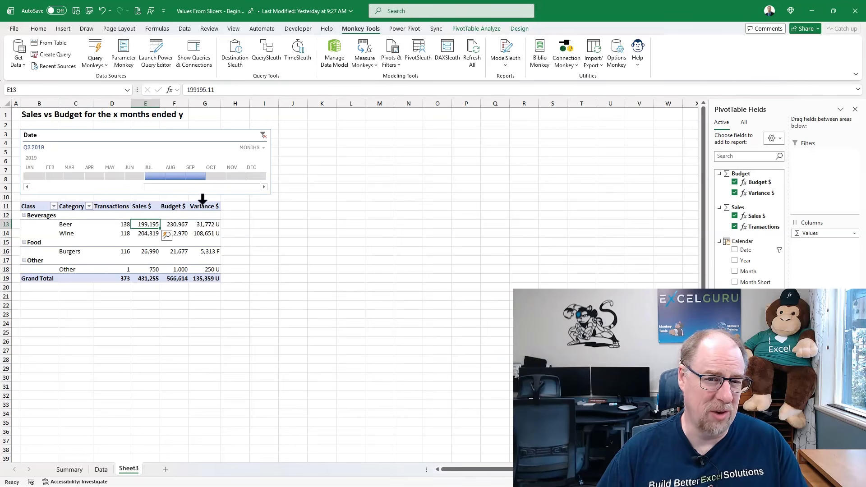
# Start a basic explicit measure that aggregates the Date column of the Calendar table.
pyautogui.click(365, 64)
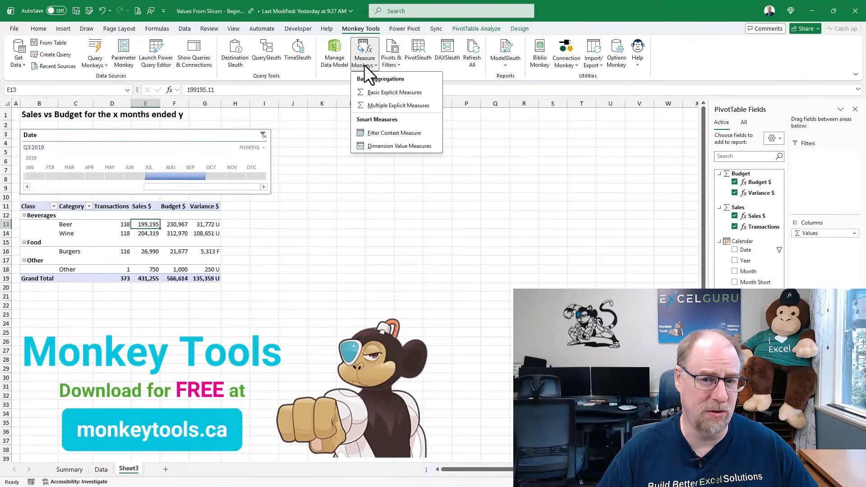
pyautogui.click(377, 93)
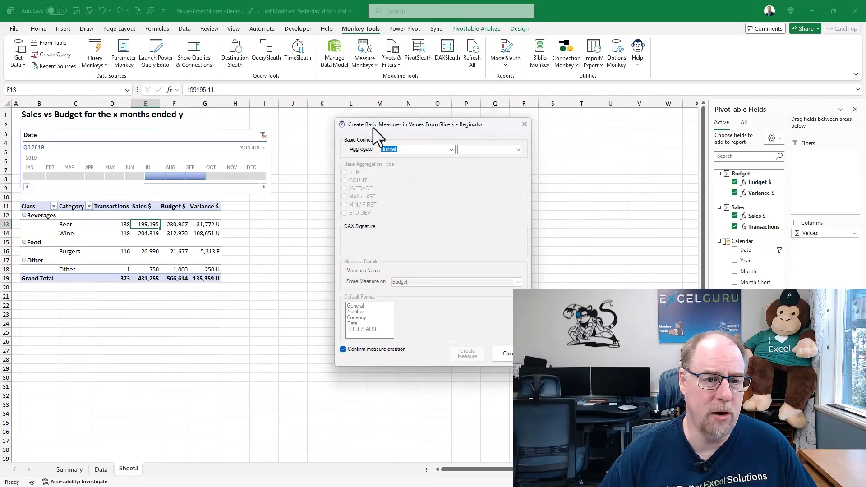
pyautogui.moveTo(372, 127); pyautogui.dragTo(313, 105)
pyautogui.click(391, 128)
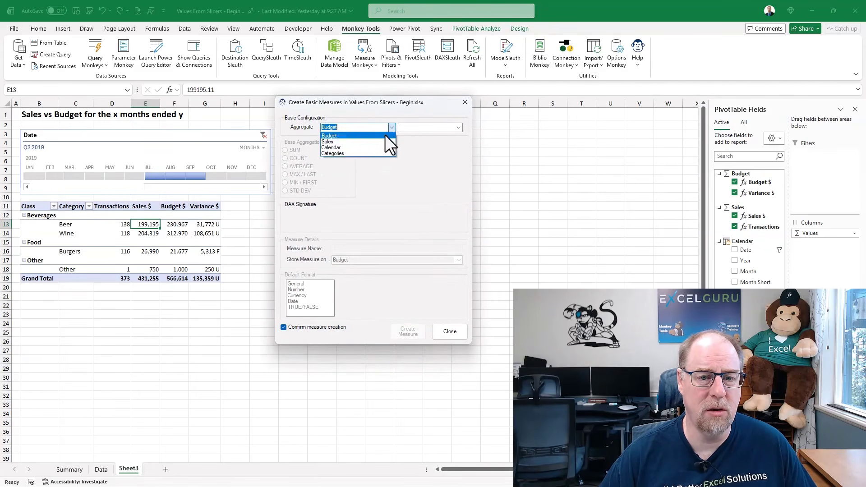
pyautogui.click(343, 144)
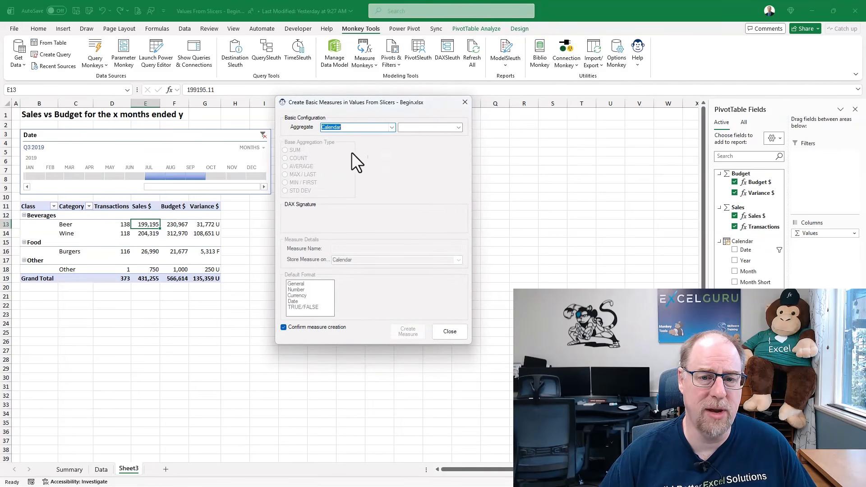
pyautogui.click(458, 128)
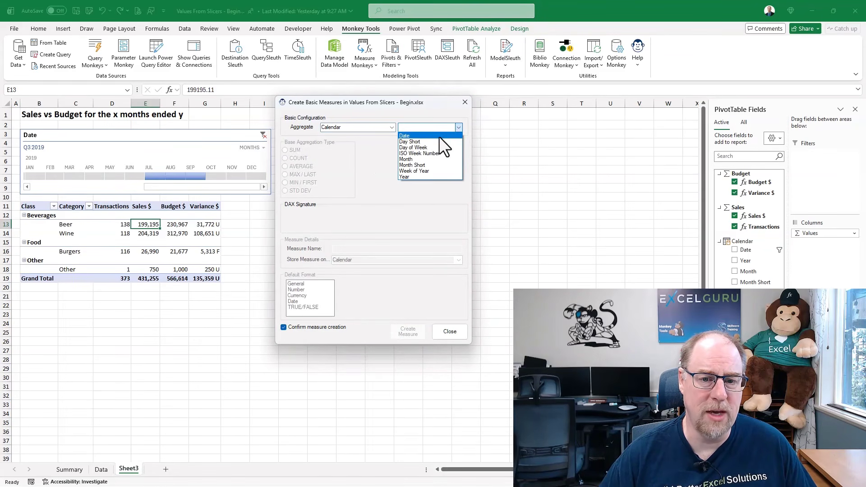
pyautogui.click(439, 136)
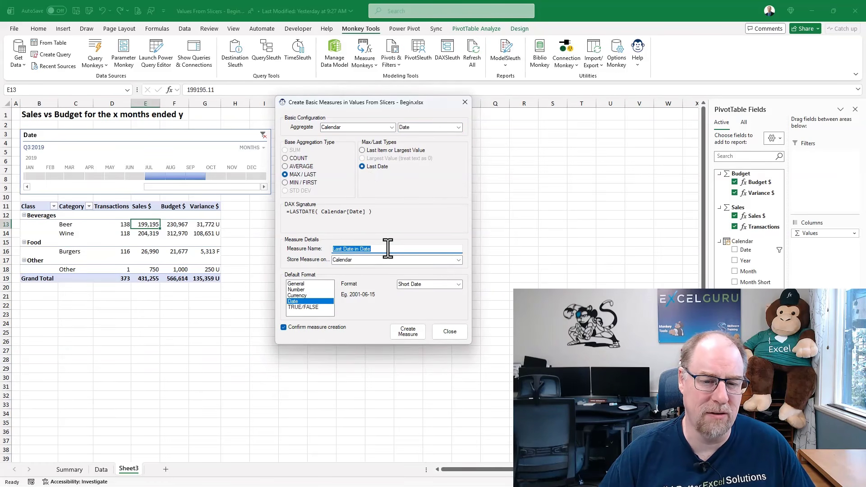
# Name the measure Last Selected Date, store it on the Sales table and create it.
pyautogui.write('Selected Date')
pyautogui.press('Home')
pyautogui.write('Las')
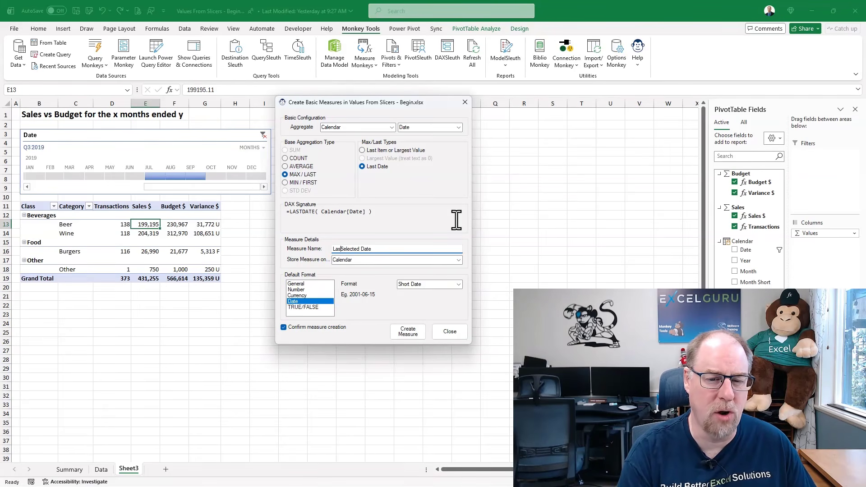
pyautogui.write('t')
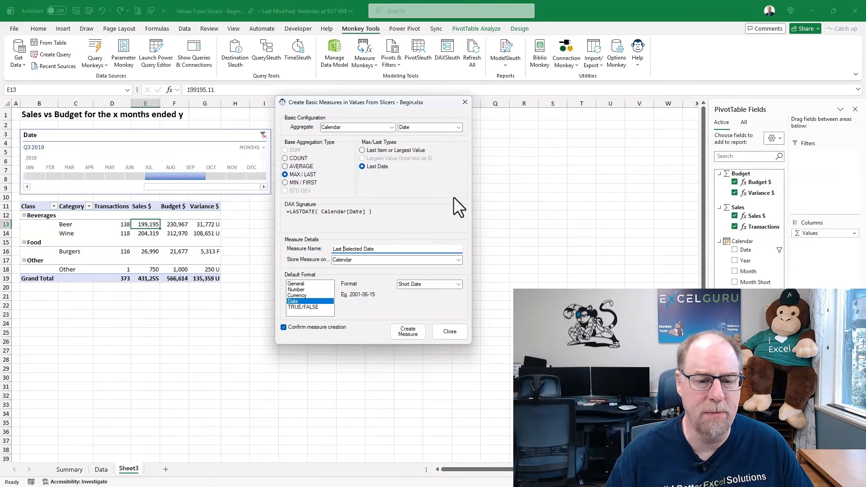
pyautogui.click(458, 261)
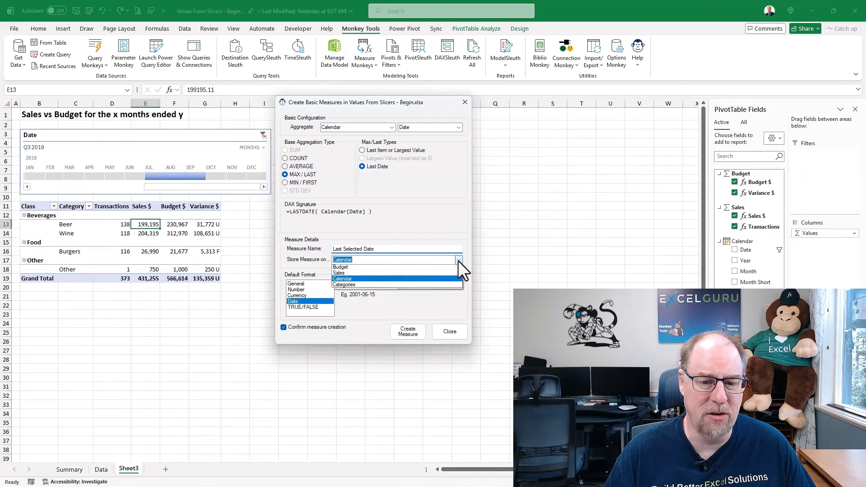
pyautogui.click(377, 273)
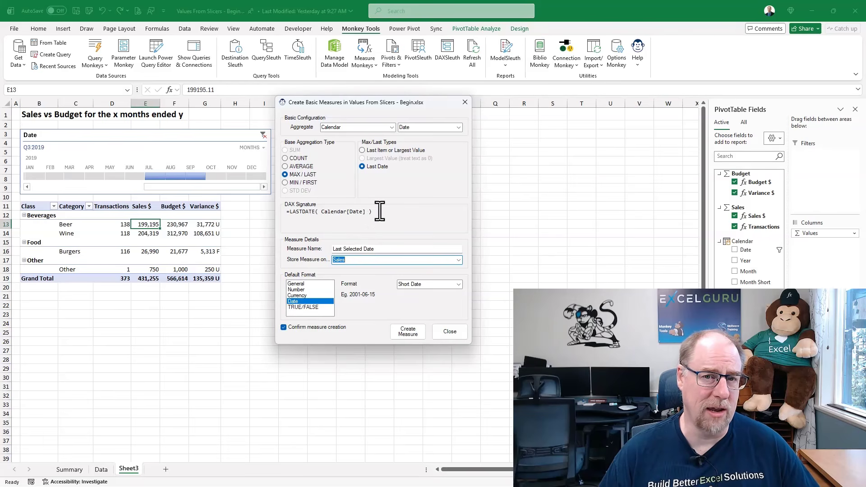
pyautogui.moveTo(373, 212); pyautogui.dragTo(288, 212)
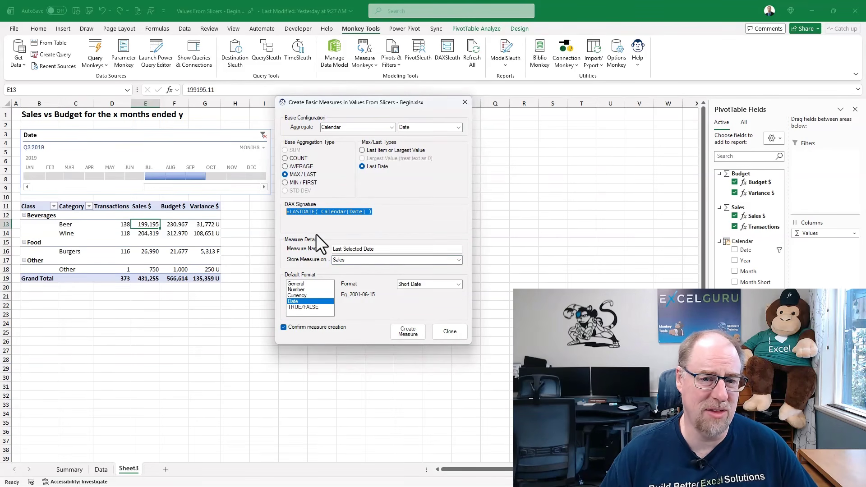
pyautogui.click(402, 334)
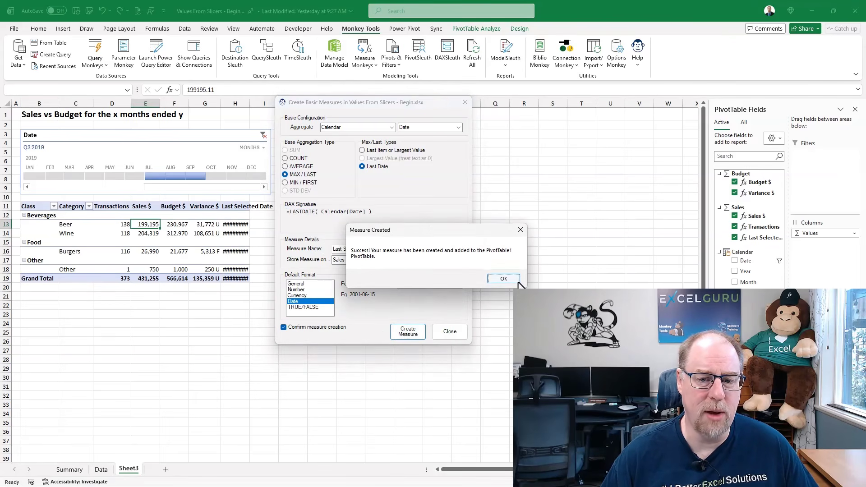
pyautogui.click(506, 280)
# Configure another basic measure as a distinct count of the Calendar table's Month column.
pyautogui.click(391, 128)
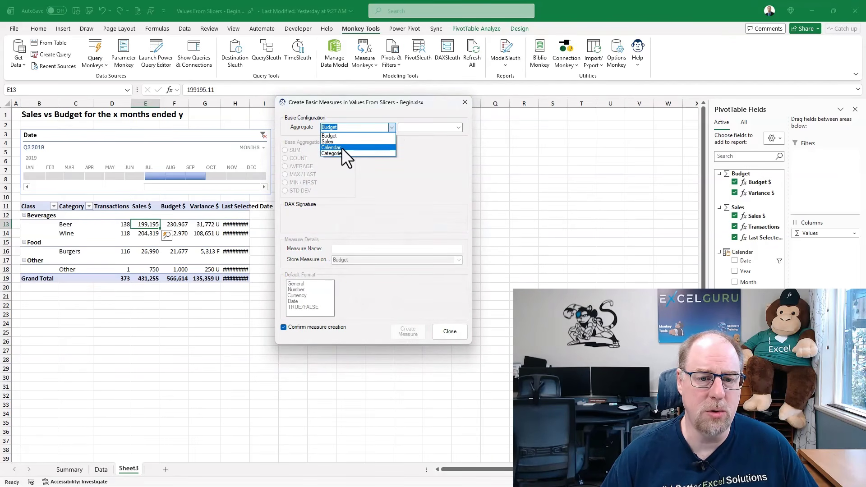
pyautogui.click(342, 148)
pyautogui.click(458, 127)
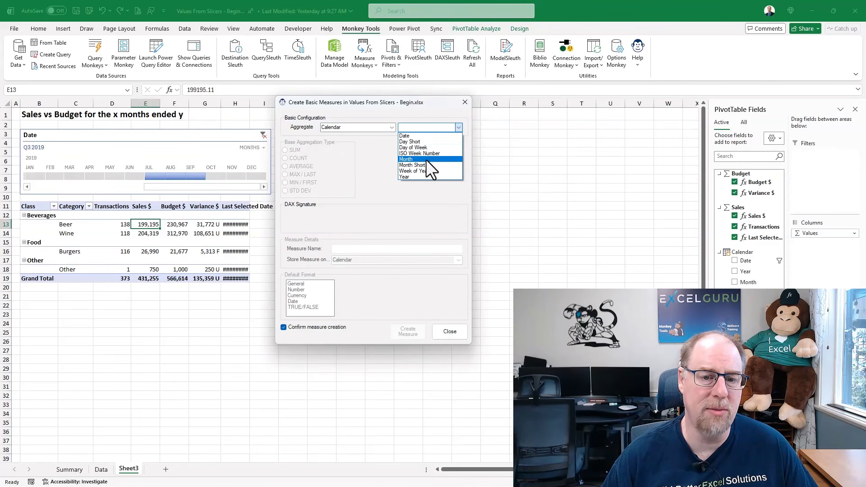
pyautogui.click(426, 158)
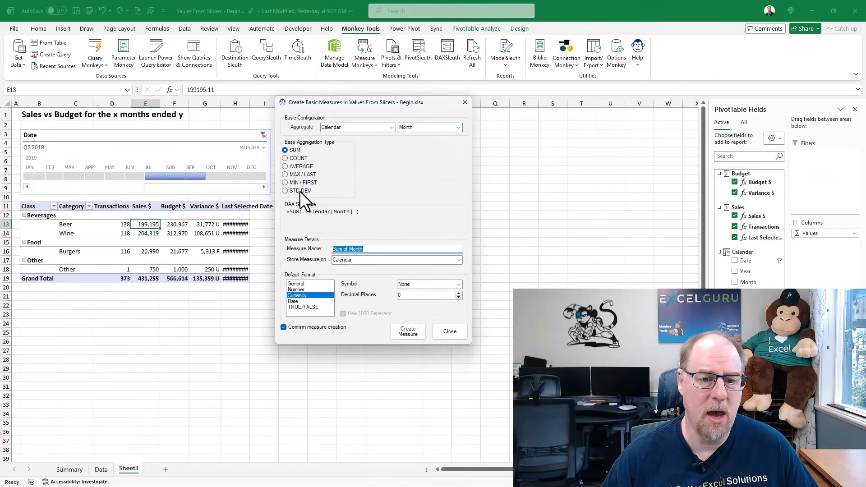
pyautogui.click(285, 158)
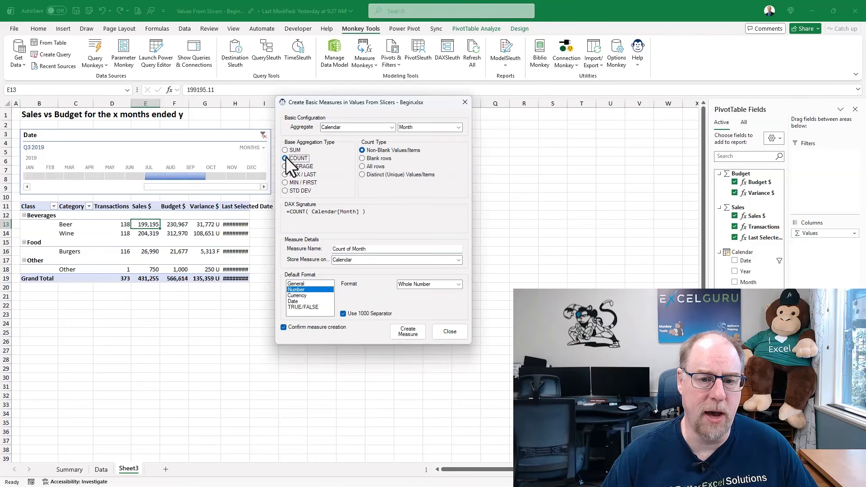
pyautogui.click(362, 174)
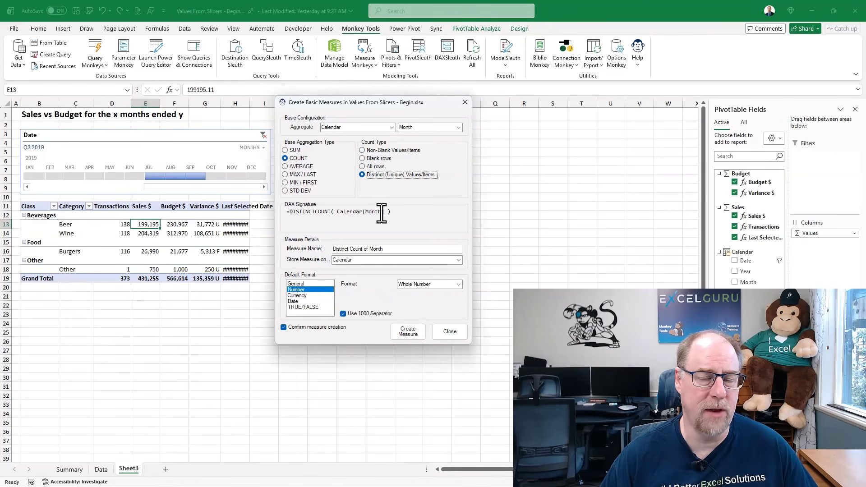
# Name the measure Number of Months, store it on the Sales table, create it and close the measure dialog.
pyautogui.moveTo(389, 247); pyautogui.dragTo(336, 248)
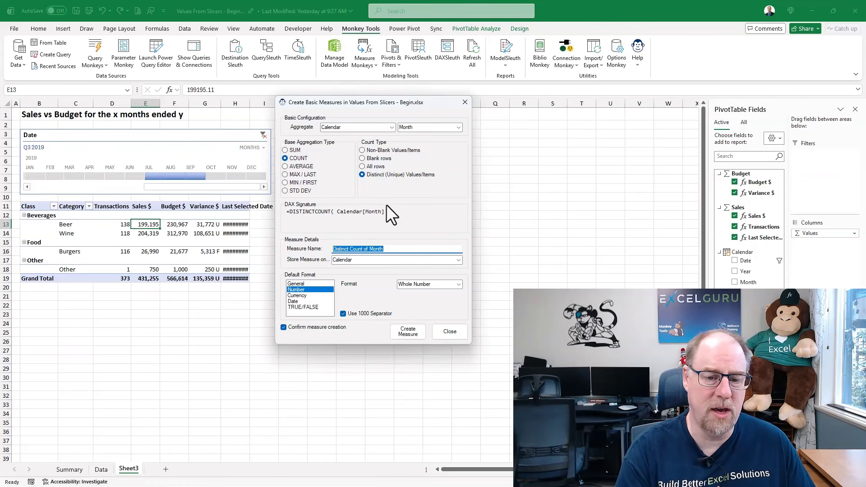
pyautogui.write('Number of Months')
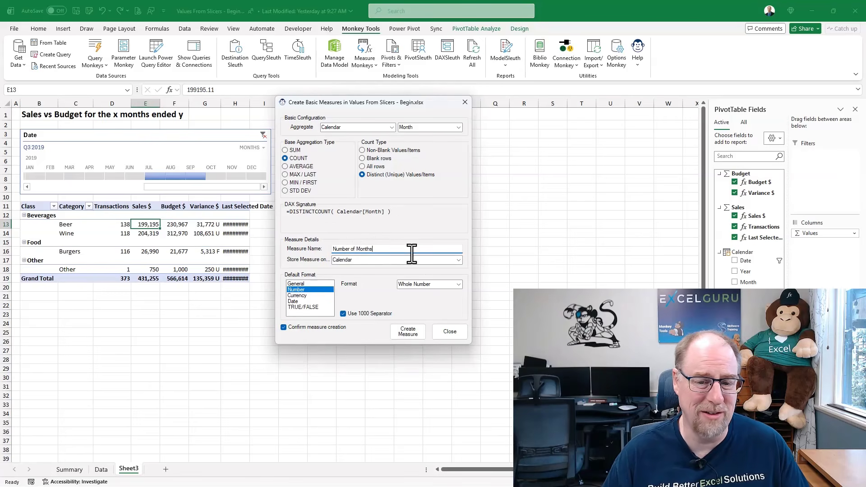
pyautogui.click(458, 260)
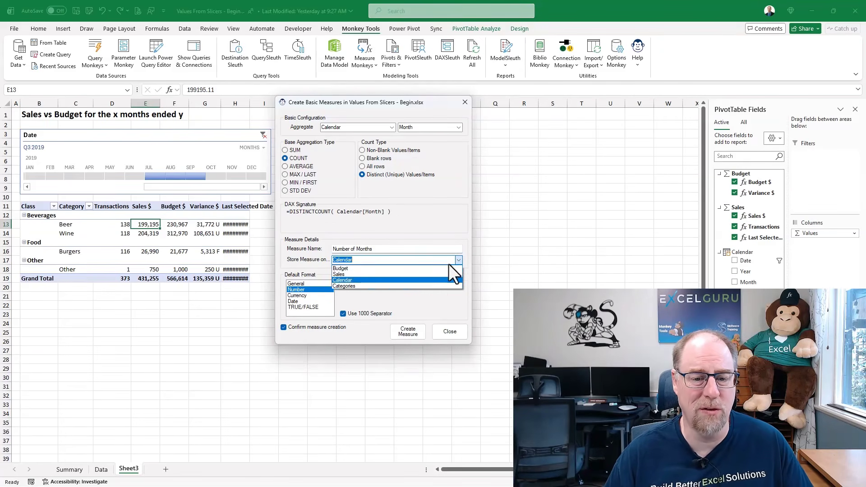
pyautogui.click(375, 274)
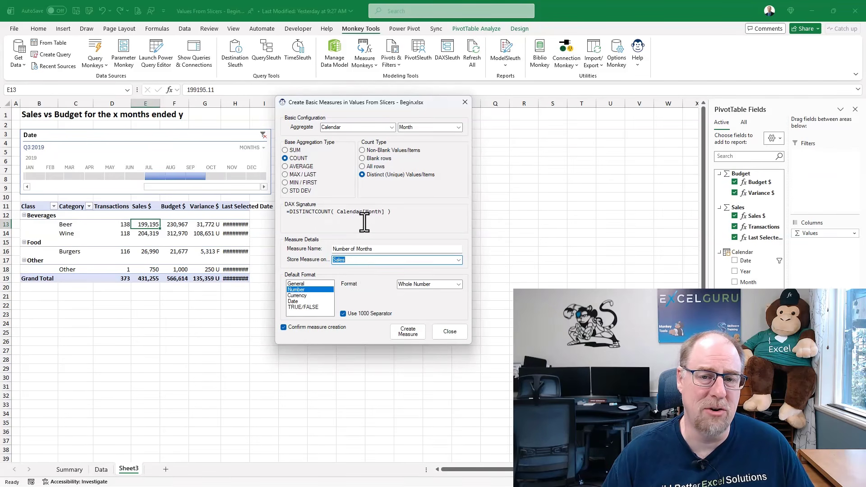
pyautogui.click(404, 334)
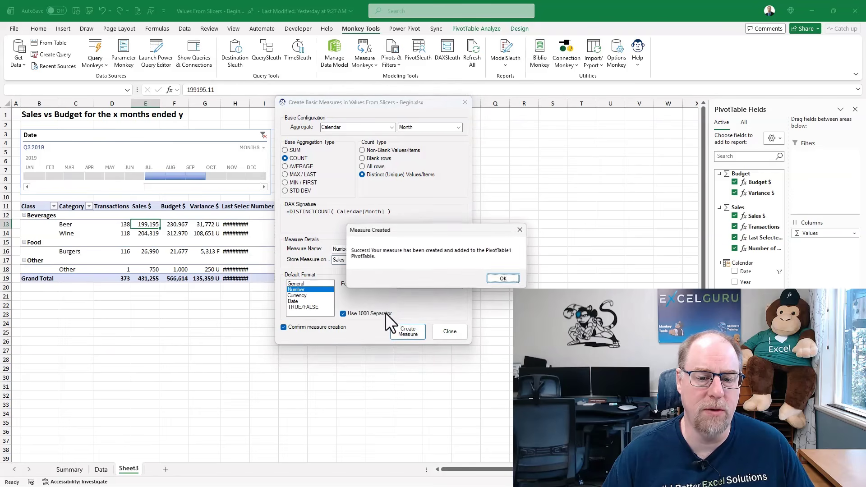
pyautogui.click(500, 279)
pyautogui.click(456, 326)
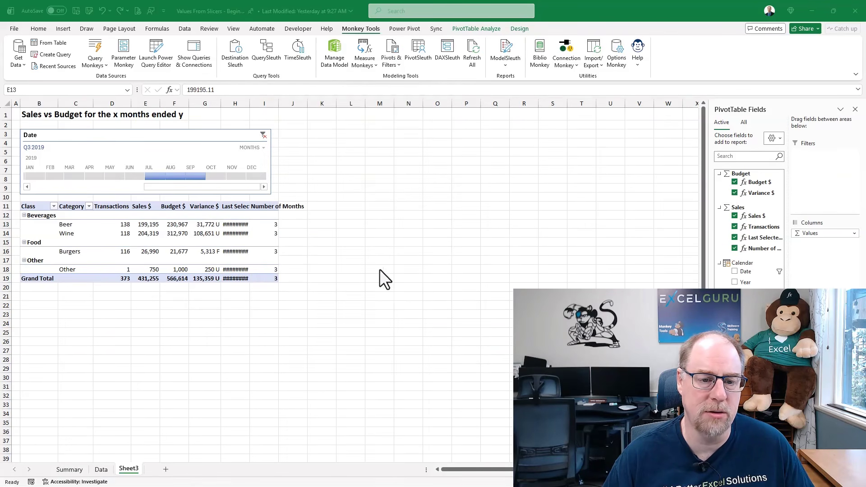
# Widen column H and test the Date timeline with July 2019, May 2019 and finally May through August 2019.
pyautogui.moveTo(249, 101); pyautogui.dragTo(270, 101)
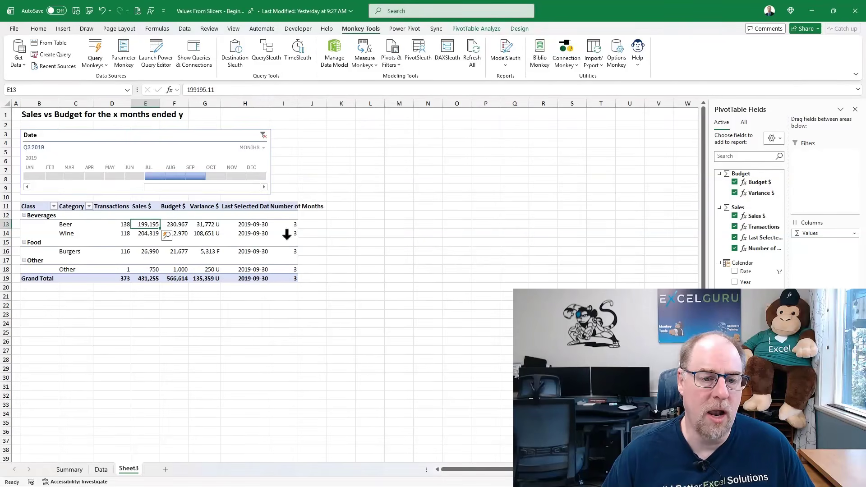
pyautogui.click(161, 178)
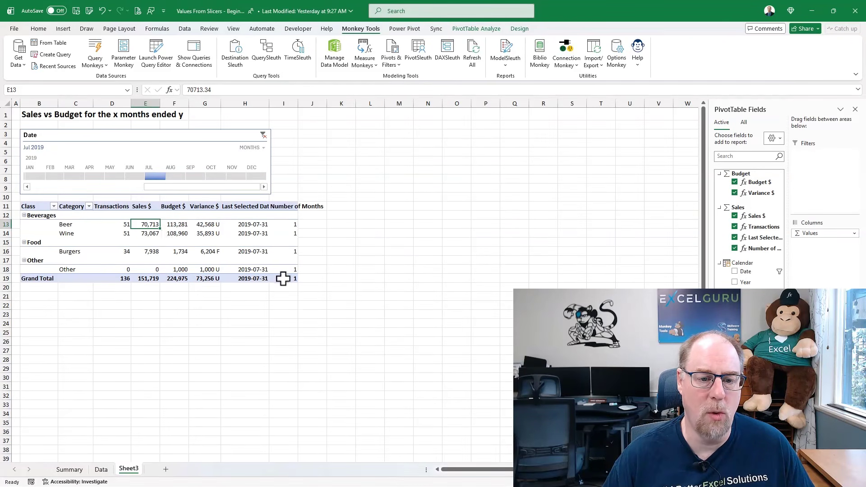
pyautogui.click(112, 177)
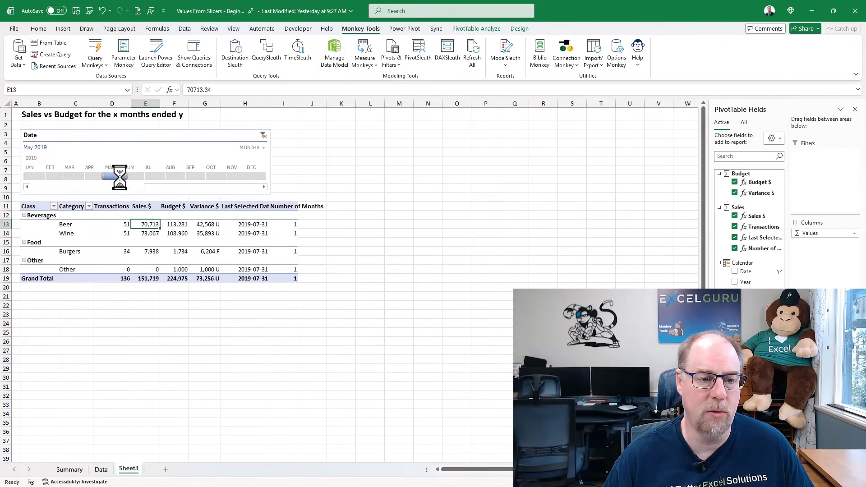
pyautogui.moveTo(127, 175); pyautogui.dragTo(185, 176)
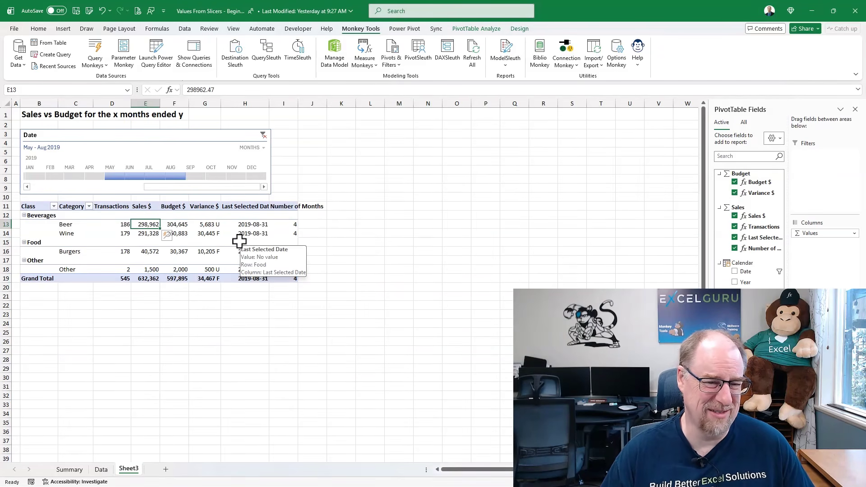
# Remove the Last Selected Date and Number of Months measures from the sales PivotTable.
pyautogui.click(210, 225)
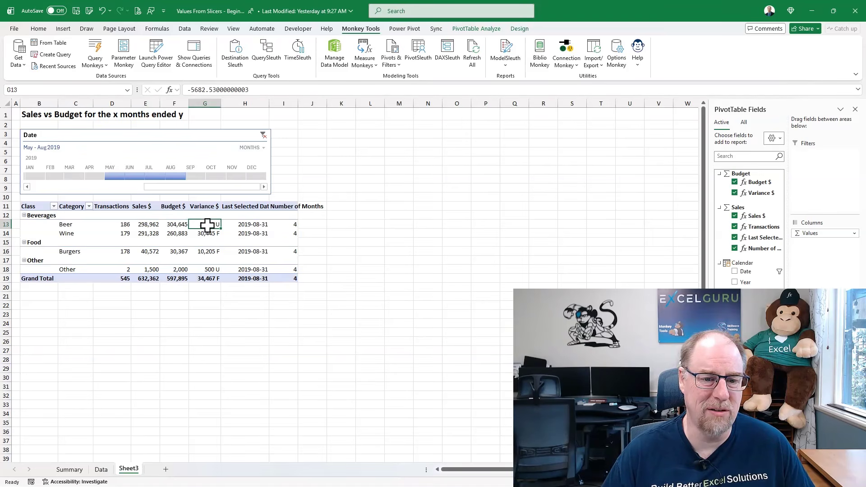
pyautogui.moveTo(807, 430); pyautogui.dragTo(774, 418)
pyautogui.moveTo(818, 439); pyautogui.dragTo(629, 361)
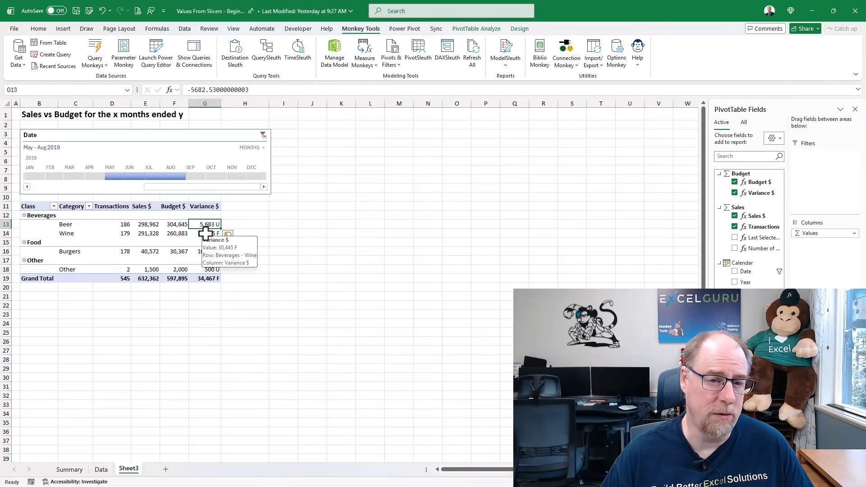
# Create a PivotTable from the Data Model at cell J4 of Sheet3.
pyautogui.click(310, 145)
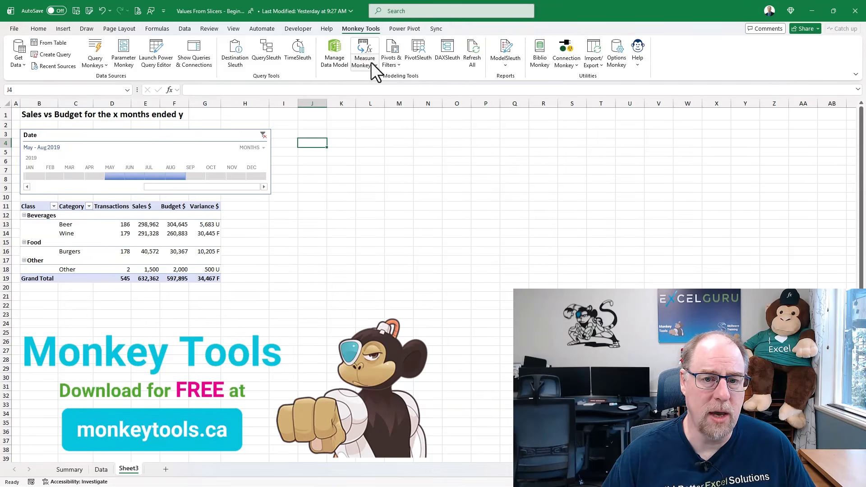
pyautogui.click(391, 63)
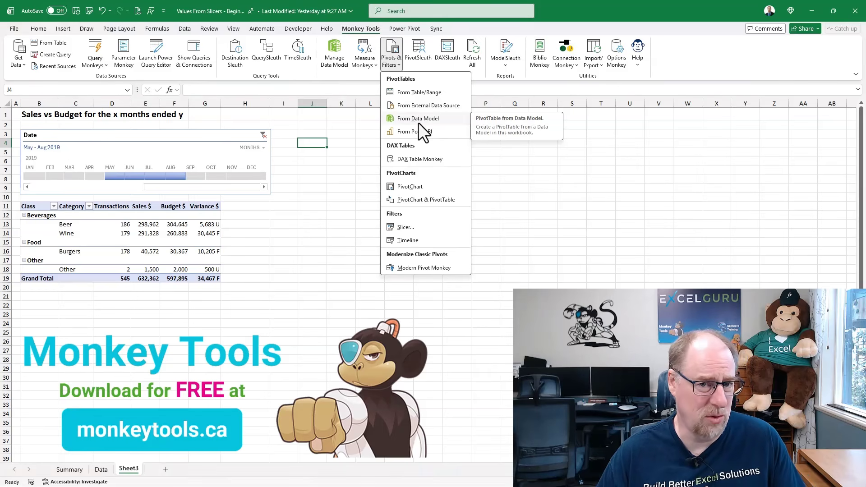
pyautogui.click(418, 121)
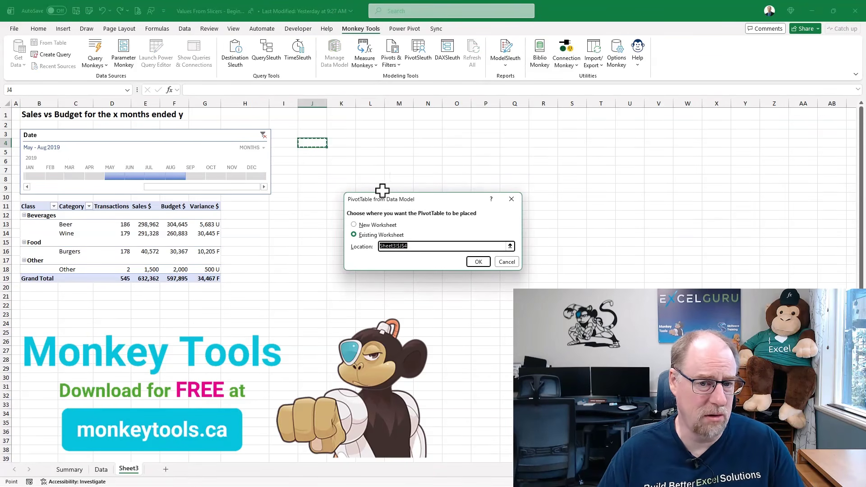
pyautogui.moveTo(387, 203); pyautogui.dragTo(334, 169)
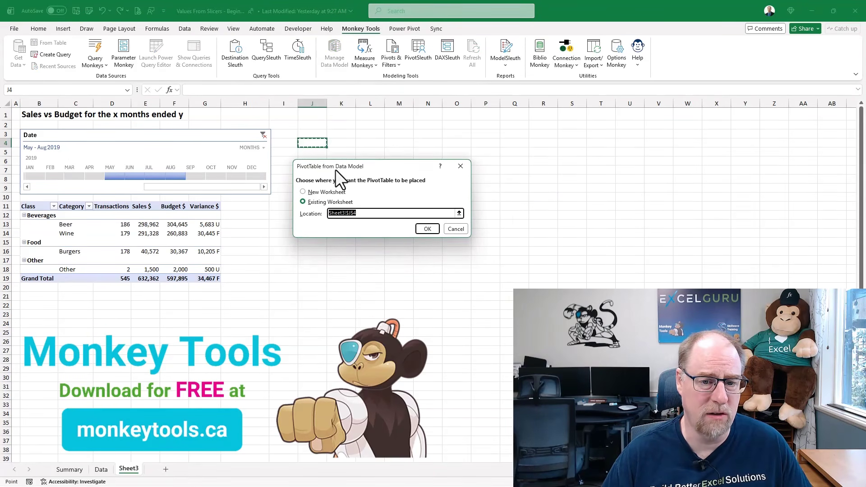
pyautogui.click(427, 228)
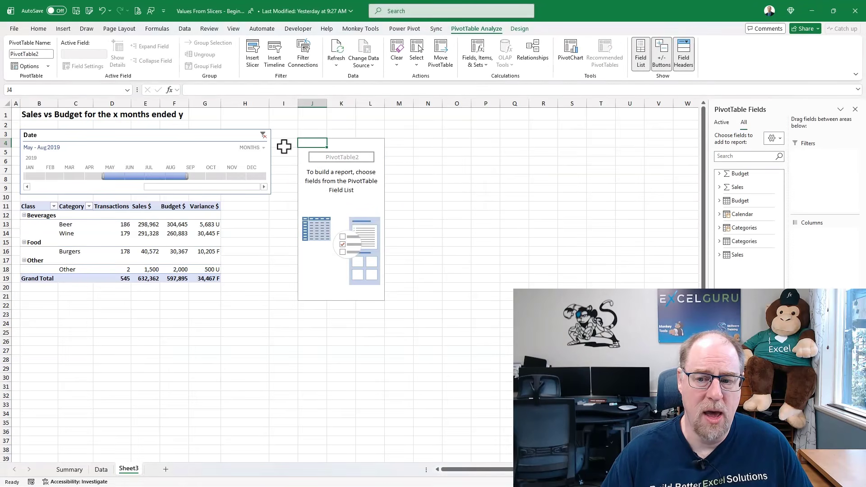
# Add the Number of Months and Last Selected Date measures to the new PivotTable and widen column K to fit the date.
pyautogui.click(719, 187)
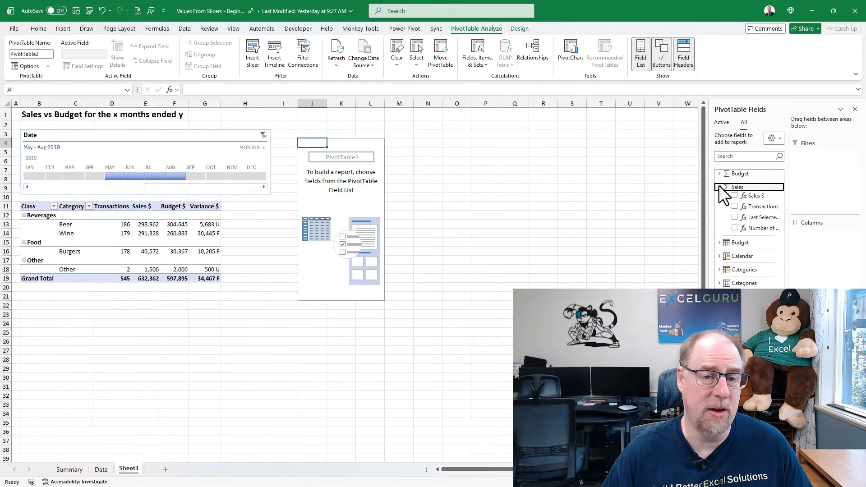
pyautogui.click(735, 227)
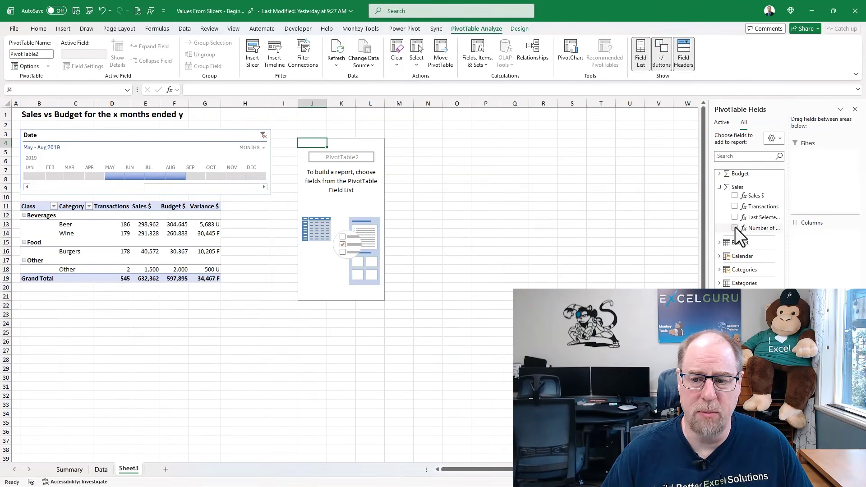
pyautogui.click(734, 218)
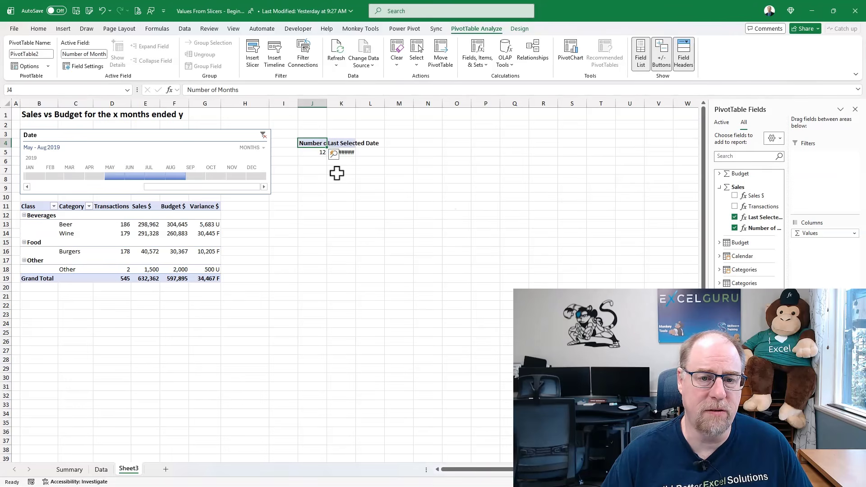
pyautogui.moveTo(357, 103); pyautogui.dragTo(367, 103)
pyautogui.click(347, 187)
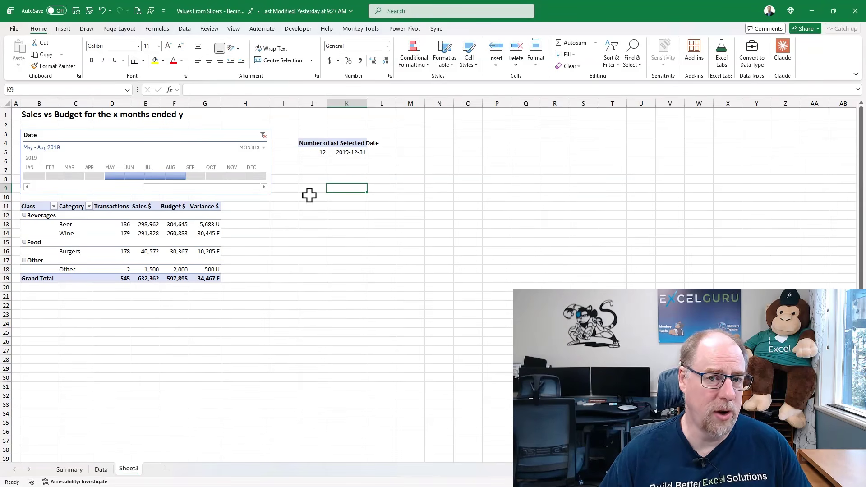
# Rename the PivotTable holding the two title measures as ptSummary.
pyautogui.click(316, 152)
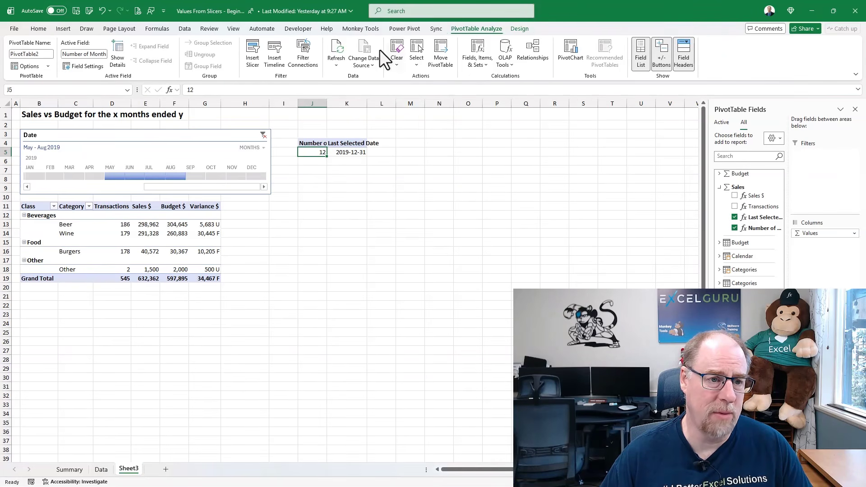
pyautogui.click(34, 53)
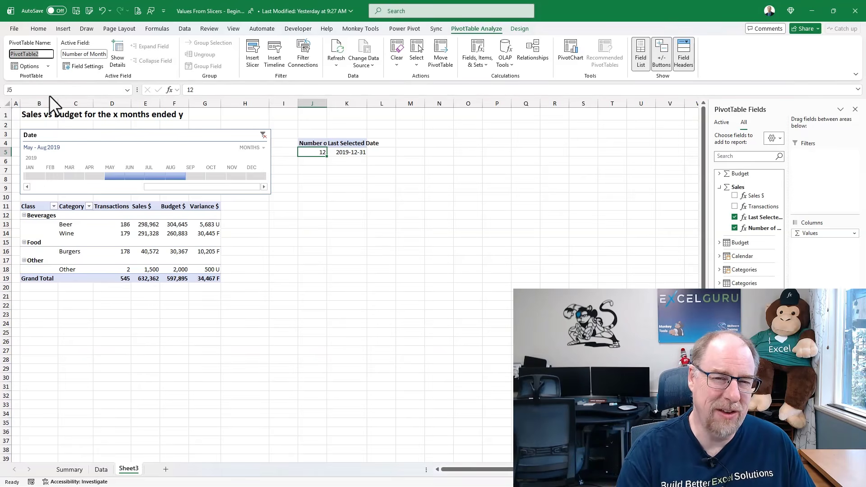
pyautogui.write('ptSummary')
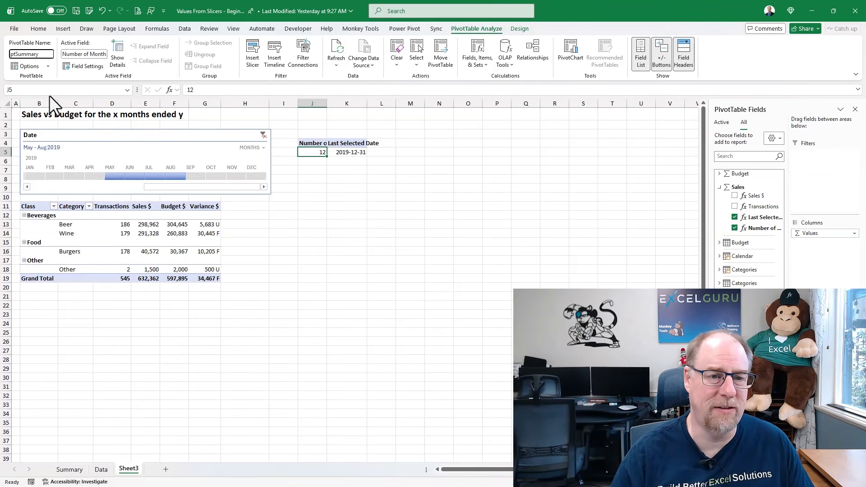
pyautogui.press('Return')
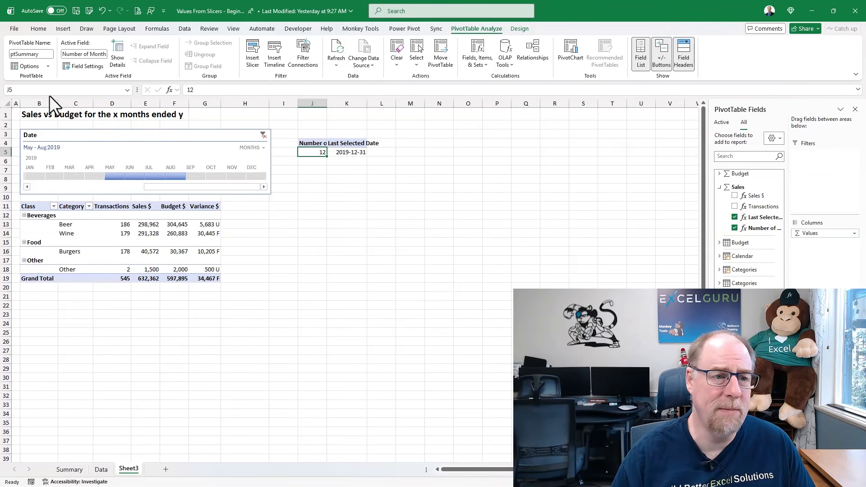
# Rename the sales PivotTable starting at B11 as ptDetail.
pyautogui.click(33, 207)
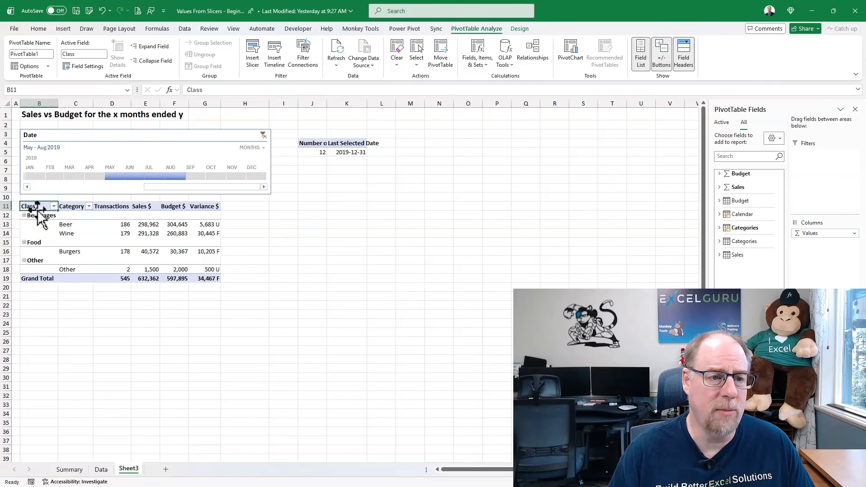
pyautogui.click(45, 54)
pyautogui.write('pt')
pyautogui.press('Return')
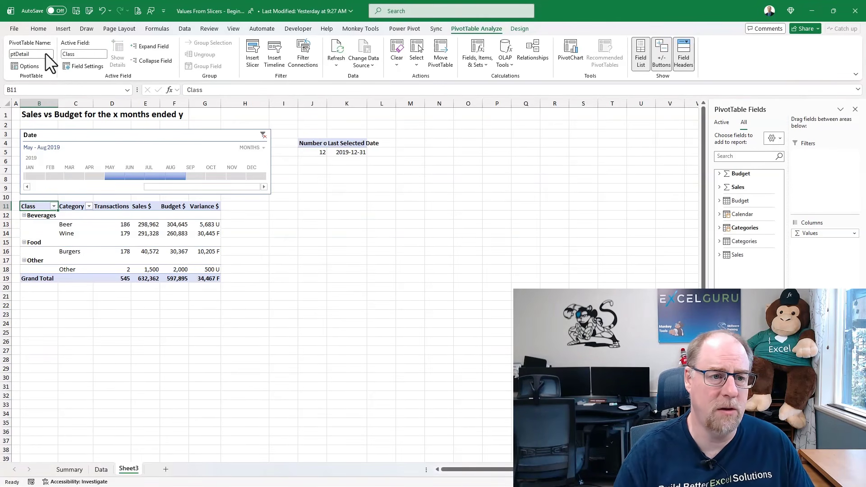
# Connect the Date timeline to the ptSummary PivotTable in addition to ptDetail.
pyautogui.click(82, 136)
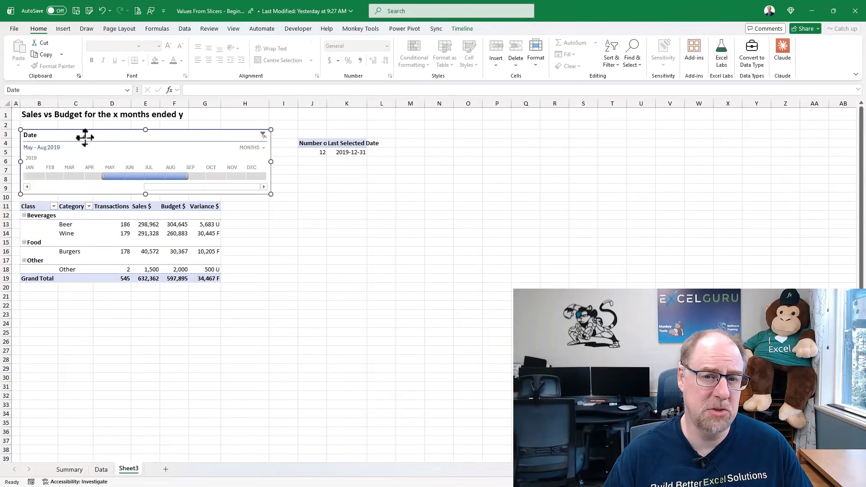
pyautogui.click(455, 29)
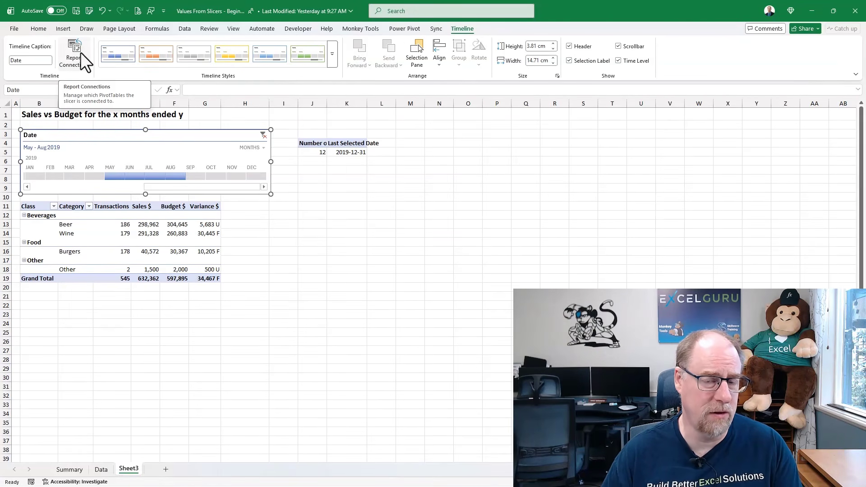
pyautogui.click(78, 55)
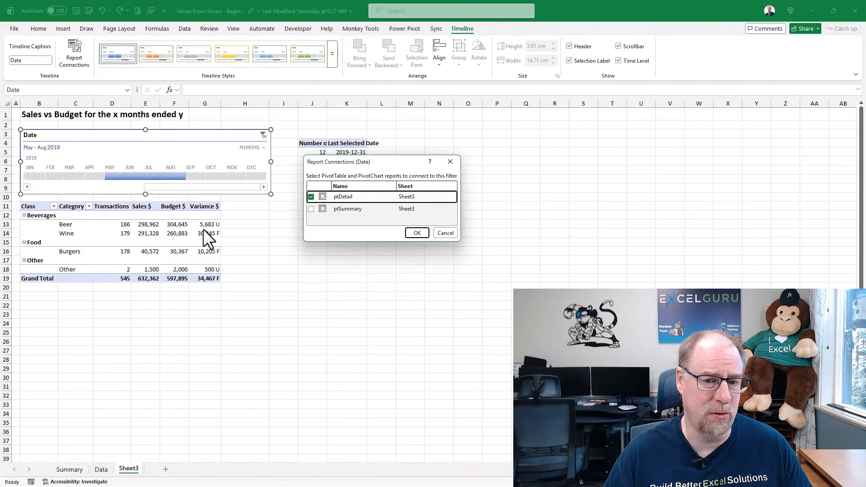
pyautogui.click(312, 209)
pyautogui.click(417, 233)
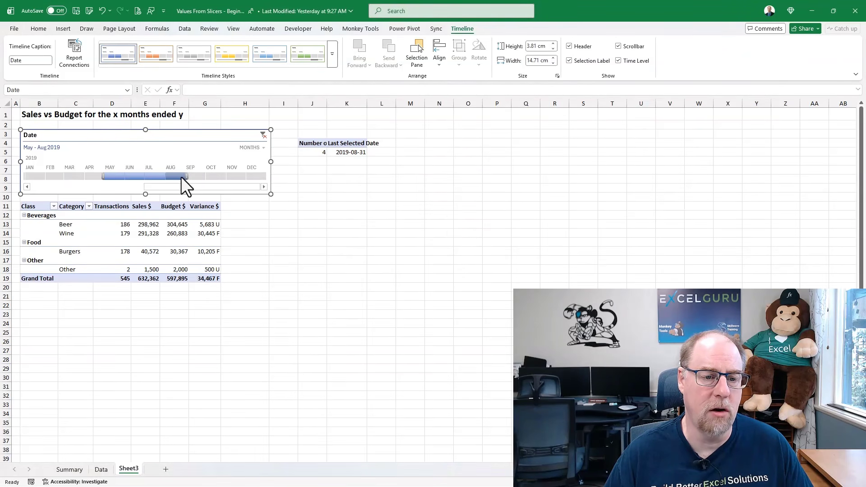
# Test the Date timeline with August through October 2019 and clear its filter to show all periods.
pyautogui.moveTo(178, 176); pyautogui.dragTo(223, 176)
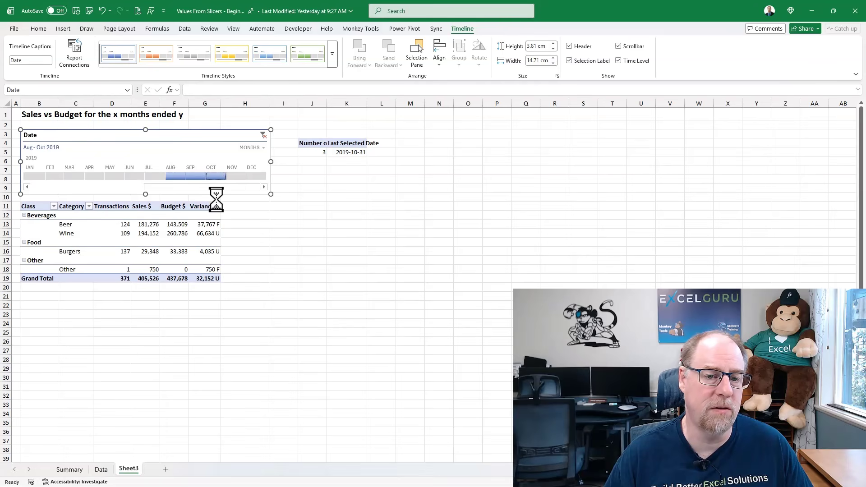
pyautogui.click(261, 135)
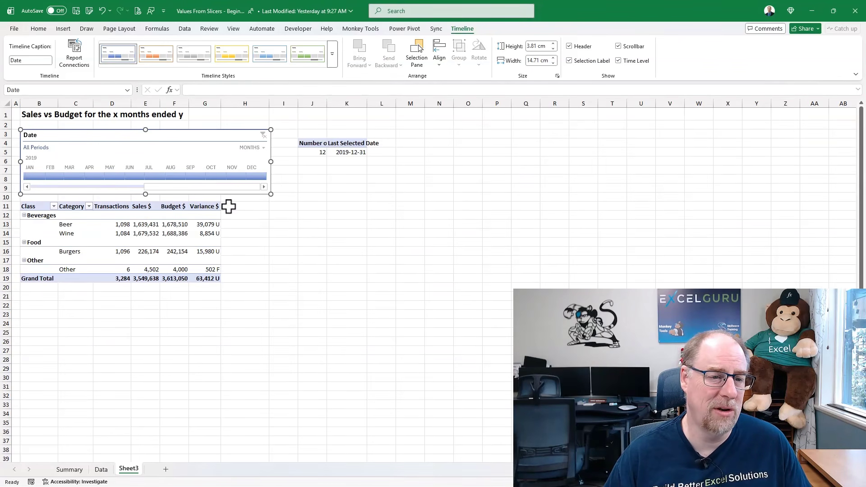
# Turn the B1 title into a formula, replacing the x with a concatenated GETPIVOTDATA reference to the Number of Months value in J5.
pyautogui.click(32, 115)
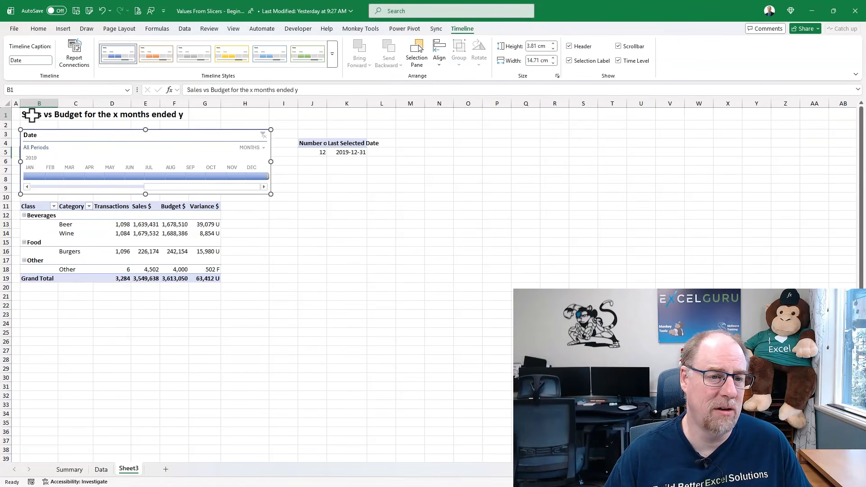
pyautogui.click(188, 89)
pyautogui.write('="')
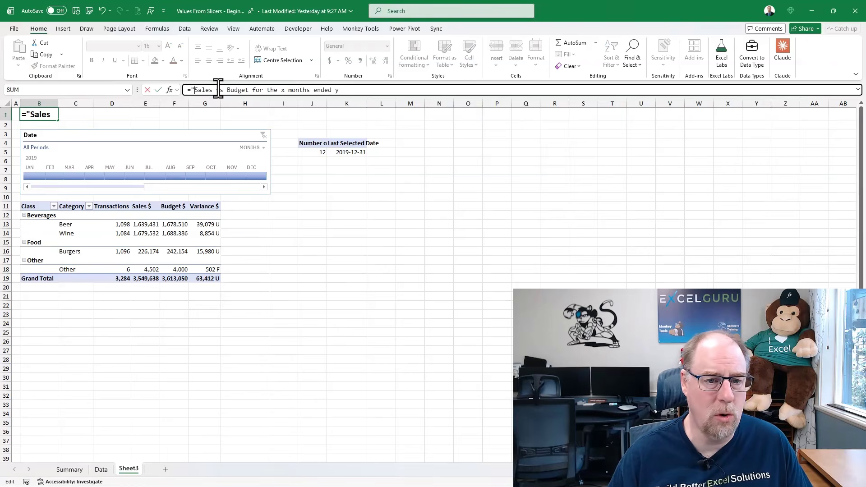
pyautogui.click(278, 91)
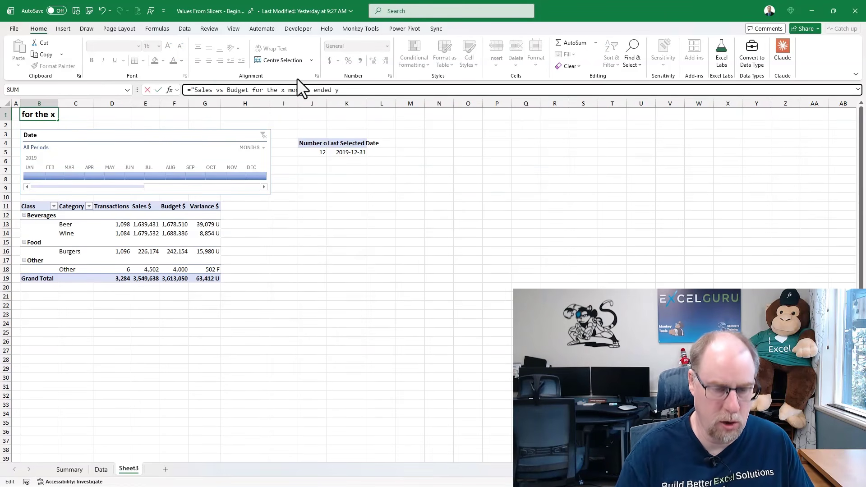
pyautogui.write('" &')
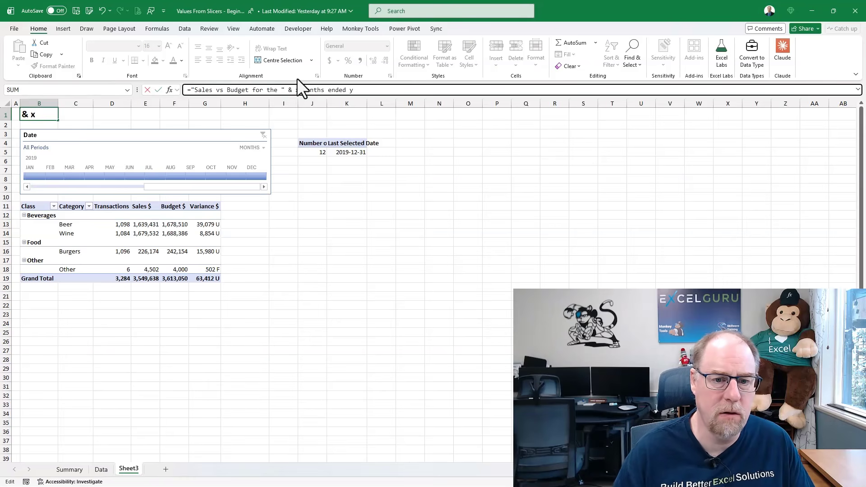
pyautogui.click(312, 152)
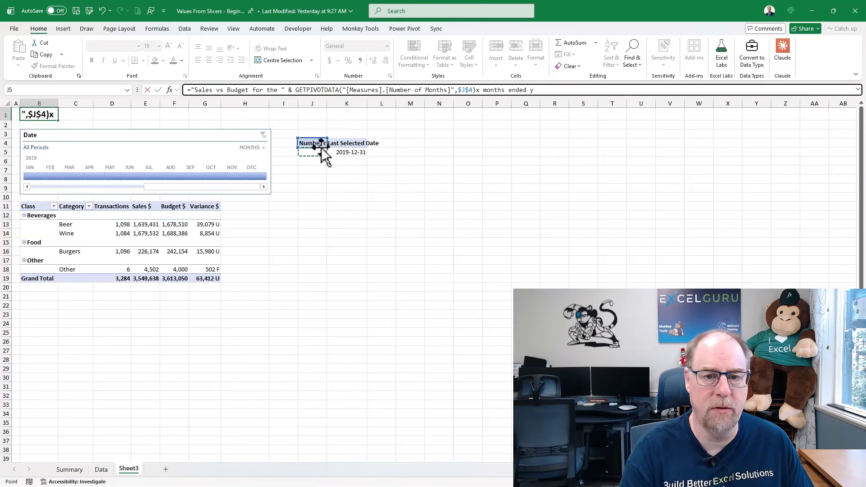
pyautogui.write('7')
pyautogui.press('BackSpace')
pyautogui.write('&"')
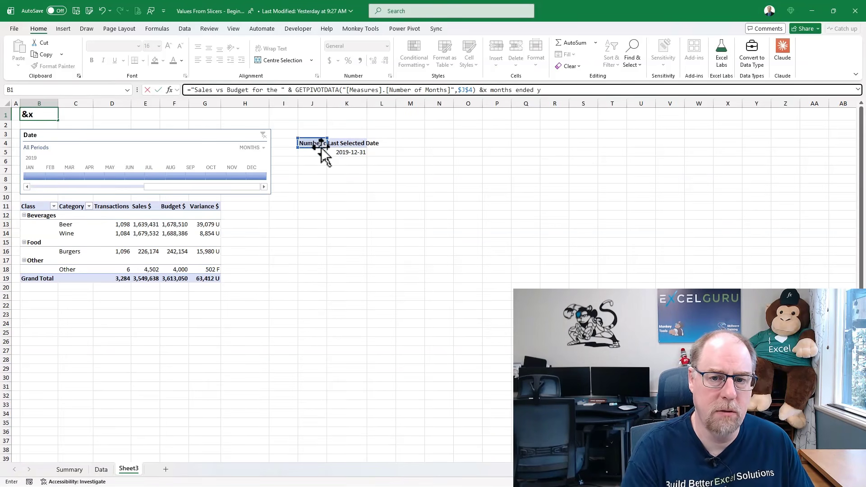
pyautogui.press('Delete')
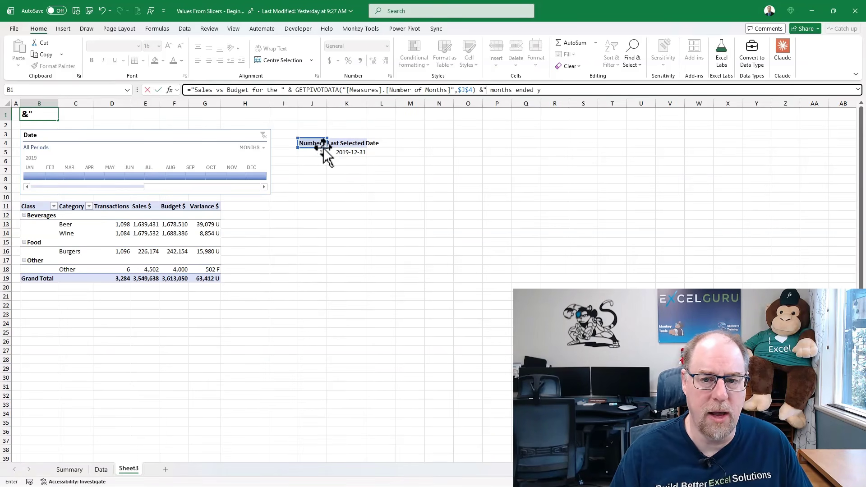
# Replace the y in the B1 formula with a concatenated TEXT function on the Last Selected Date value in K5 and begin its format argument.
pyautogui.click(538, 90)
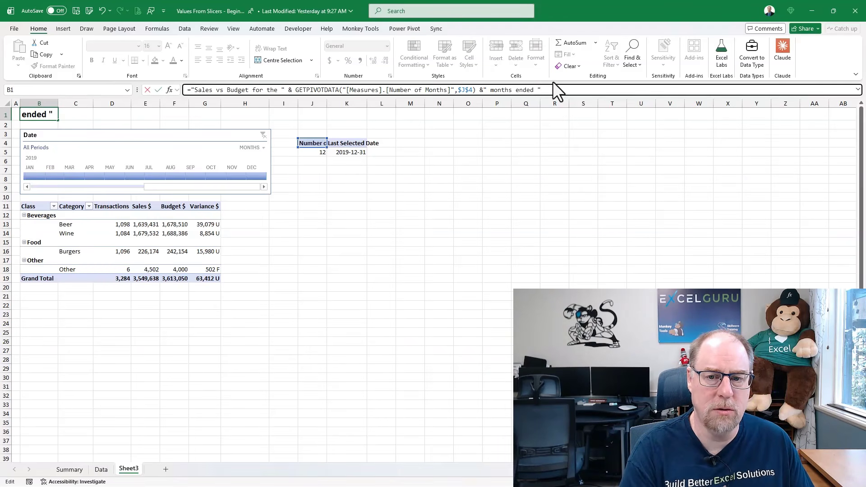
pyautogui.write('&text(')
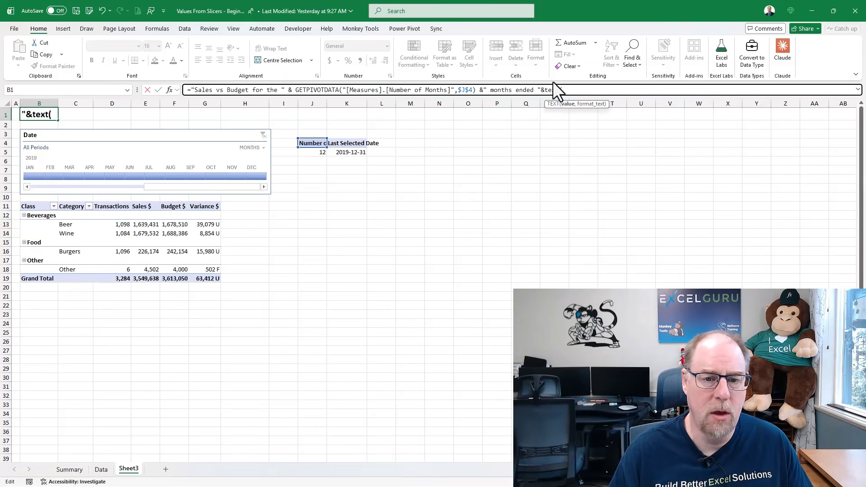
pyautogui.click(355, 152)
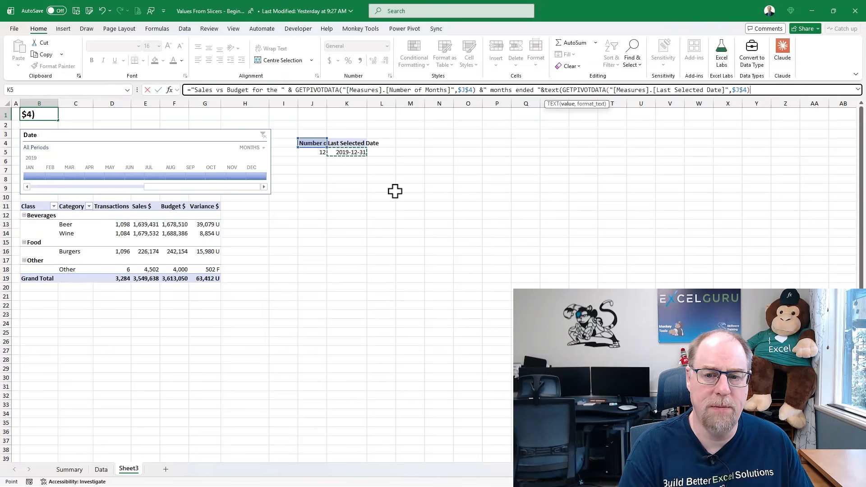
pyautogui.write(',"')
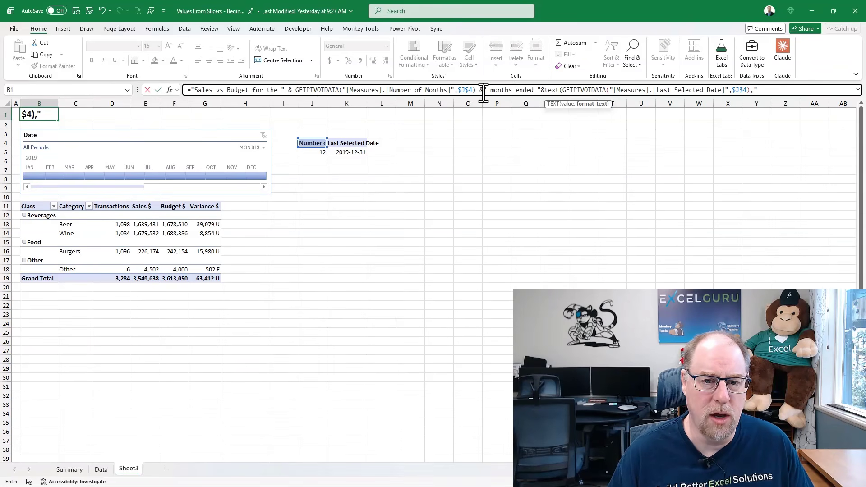
# Break the B1 formula onto a second line before &text, enlarge the formula bar and return to the end of the formula.
pyautogui.click(541, 90)
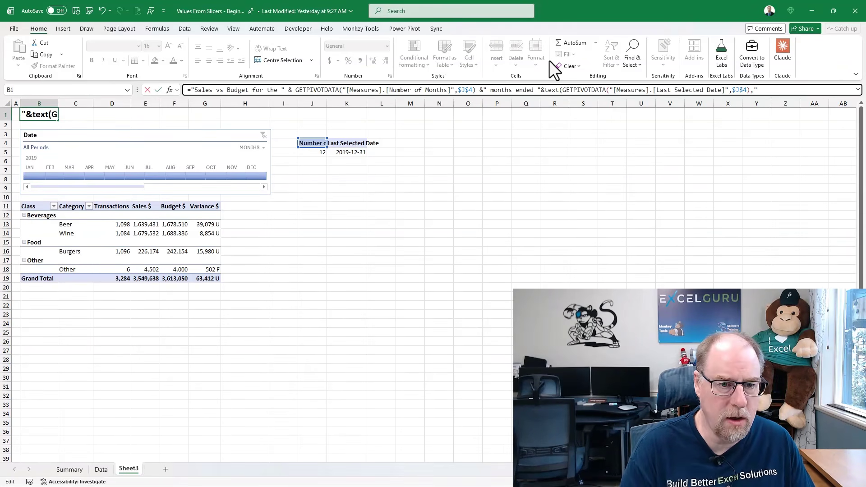
pyautogui.hotkey('shift', 'Home')
pyautogui.hotkey('ctrl', 'x')
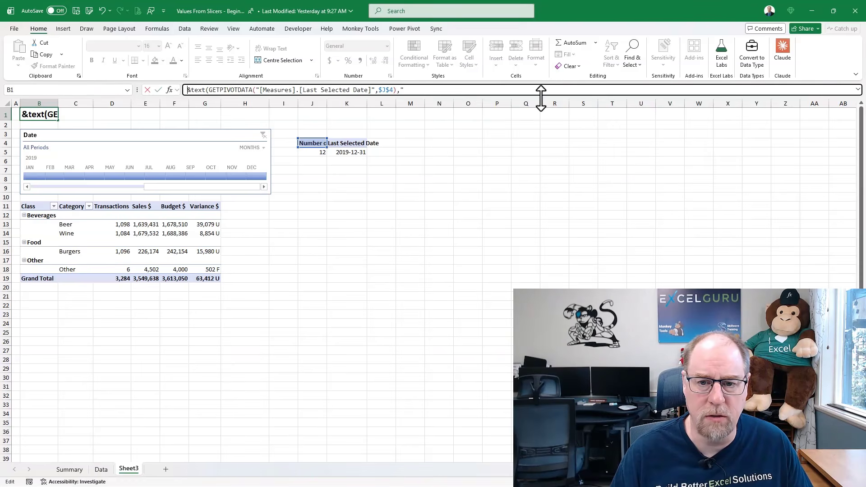
pyautogui.moveTo(544, 98); pyautogui.dragTo(537, 132)
pyautogui.click(385, 116)
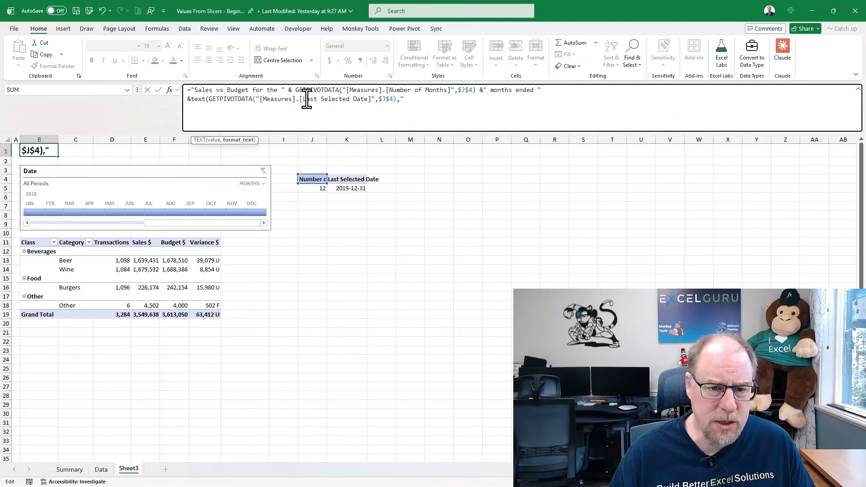
# Put the Number of Months GETPIVOTDATA part of the B1 formula on its own line and add a space after the ampersand before text.
pyautogui.click(288, 89)
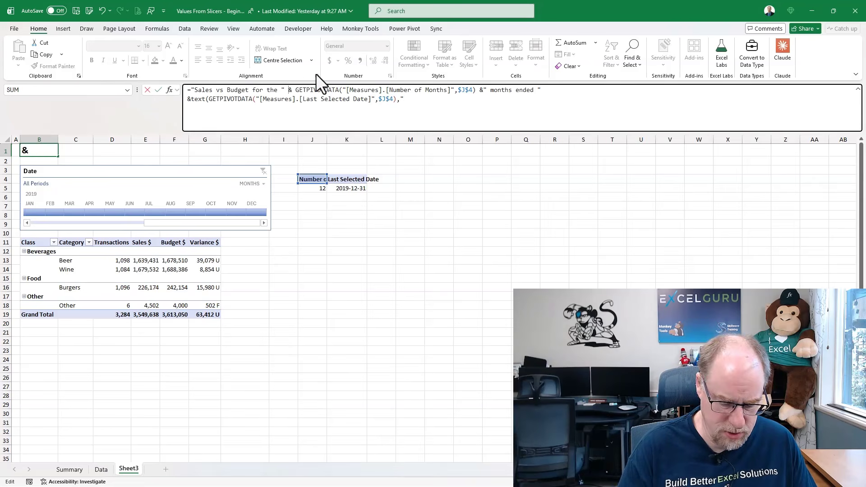
pyautogui.hotkey('alt', 'Return')
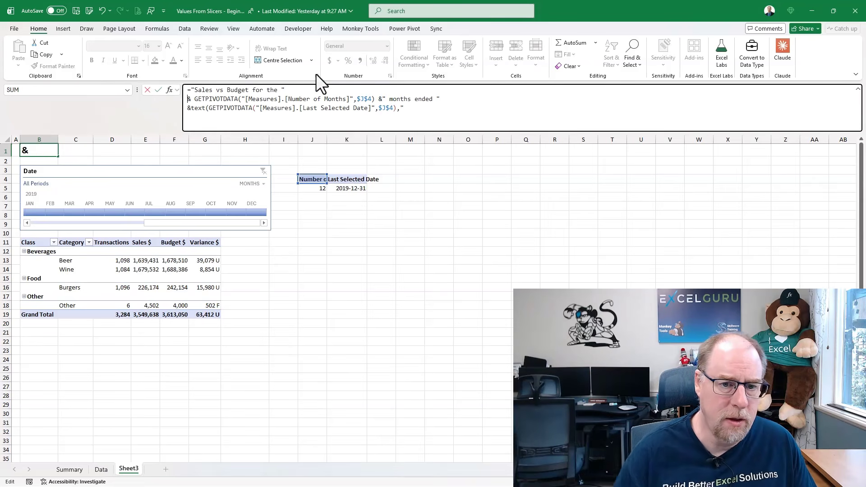
pyautogui.click(191, 108)
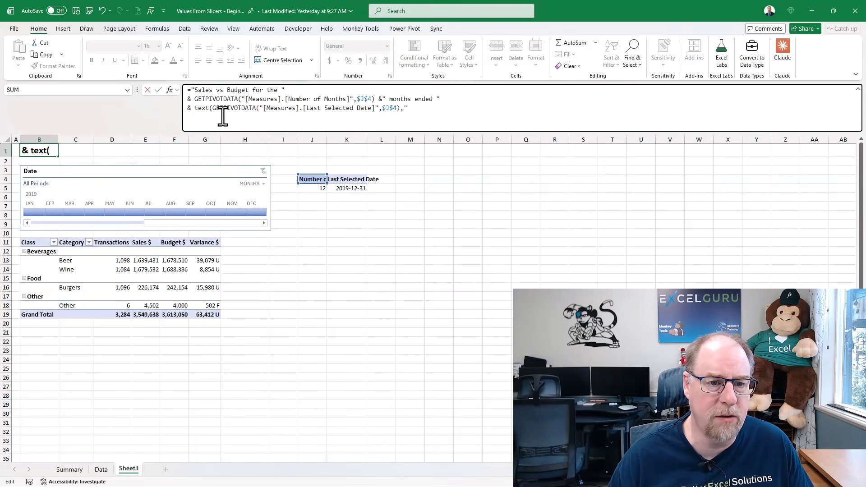
# Complete the TEXT function in the B1 formula with the date format "mmm dd, yyyy" and enter the formula.
pyautogui.click(413, 109)
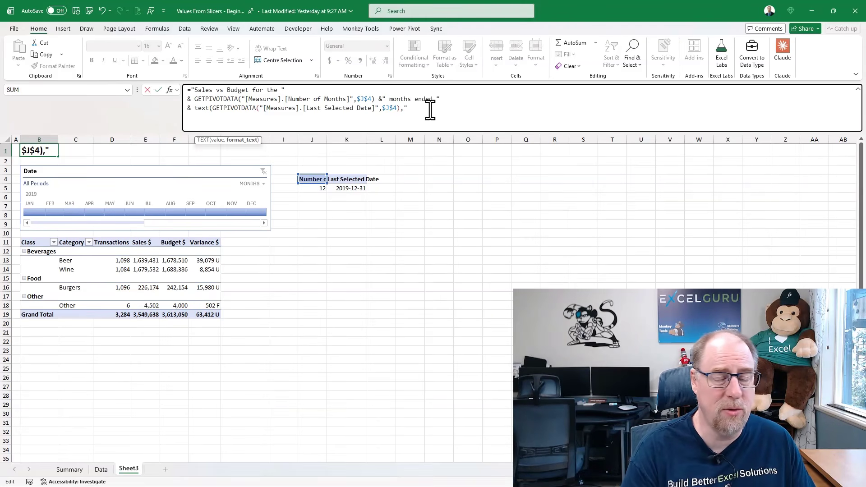
pyautogui.write('mmm')
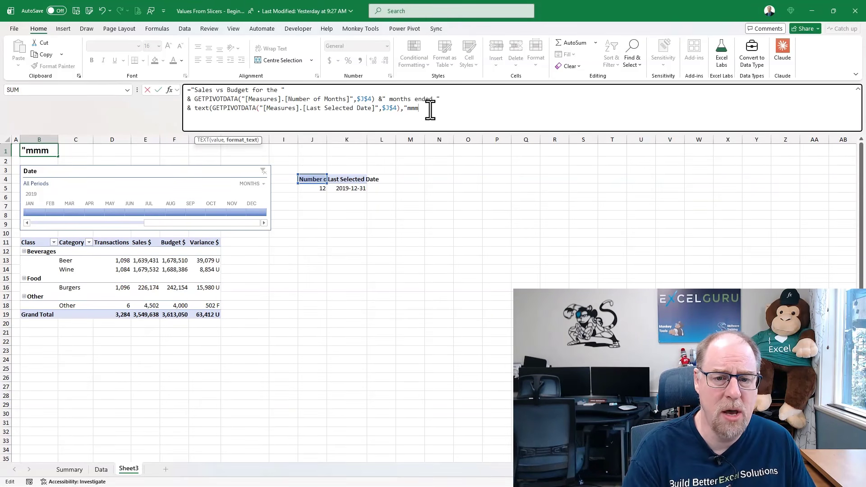
pyautogui.write(' dd, yyyy')
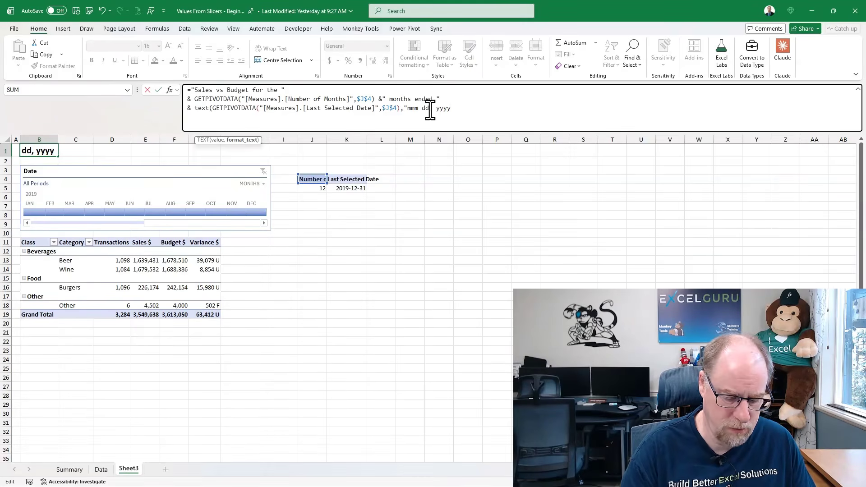
pyautogui.write('")')
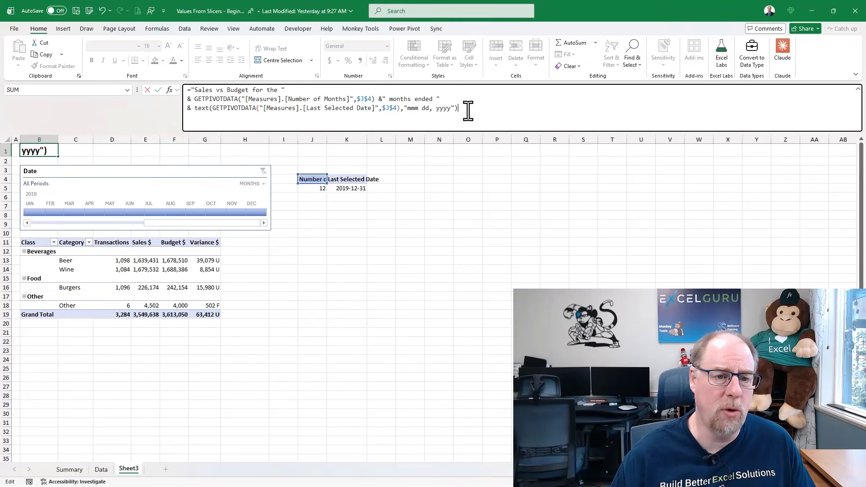
pyautogui.press('Return')
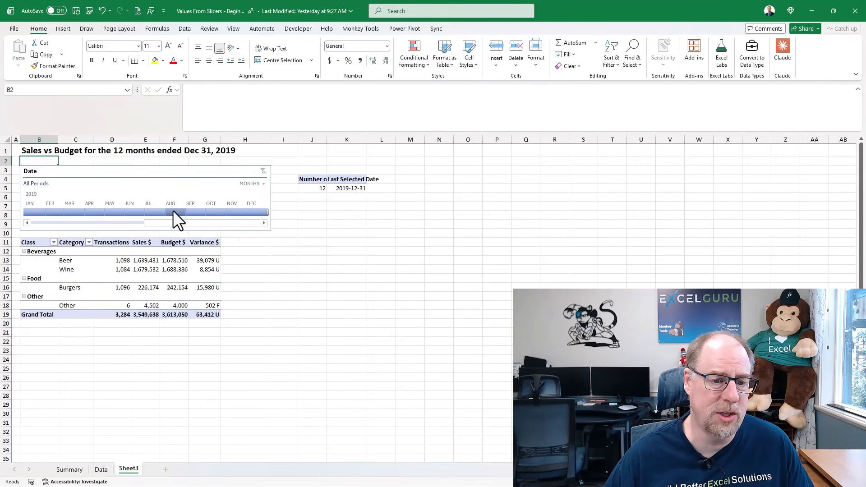
# Test the dynamic title by filtering the Date timeline to August through October 2019, and then to July 2019 only.
pyautogui.moveTo(172, 210); pyautogui.dragTo(221, 212)
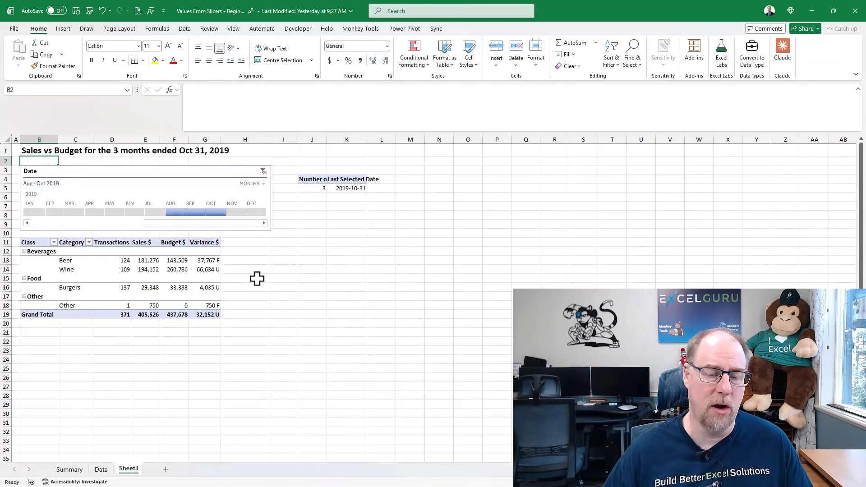
pyautogui.click(152, 211)
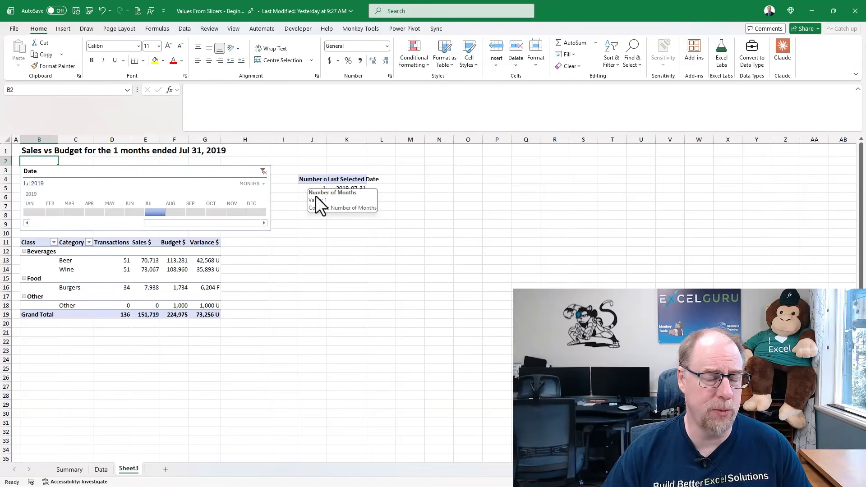
# Relocate the two-value summary PivotTable to B4 and place the Date timeline back above the main PivotTable so it covers the summary.
pyautogui.click(348, 188)
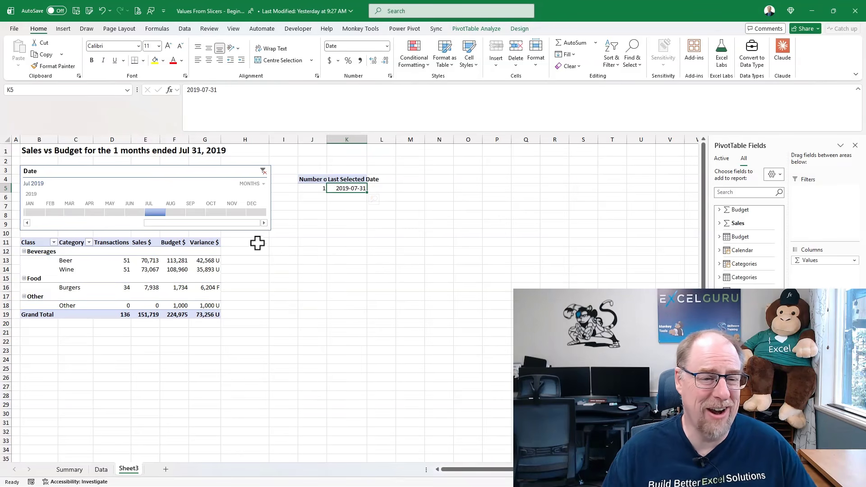
pyautogui.moveTo(126, 170); pyautogui.dragTo(147, 253)
pyautogui.moveTo(301, 181); pyautogui.dragTo(76, 193)
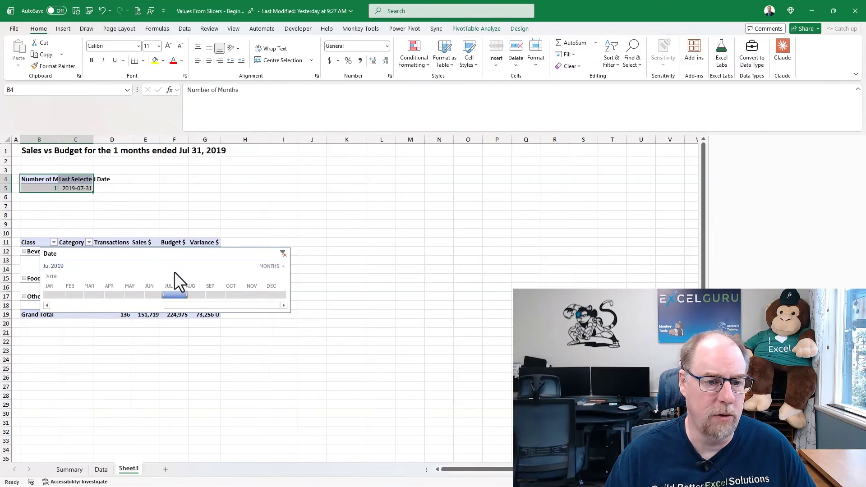
pyautogui.moveTo(177, 265); pyautogui.dragTo(157, 172)
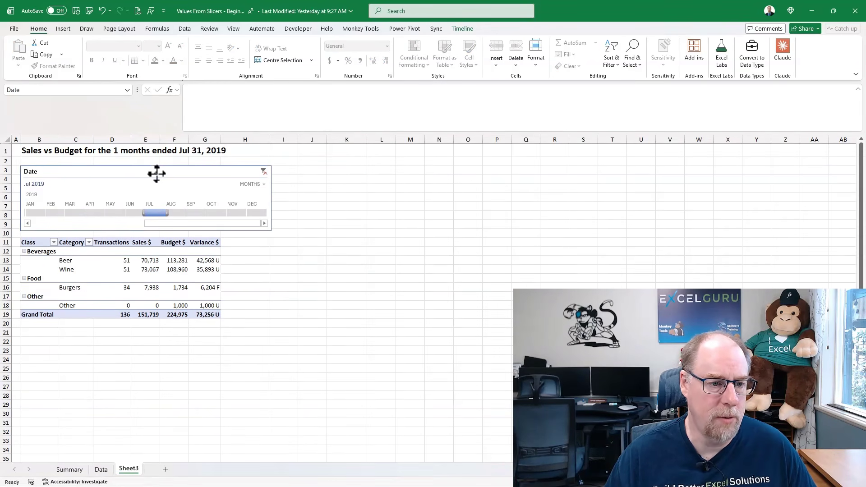
pyautogui.click(234, 259)
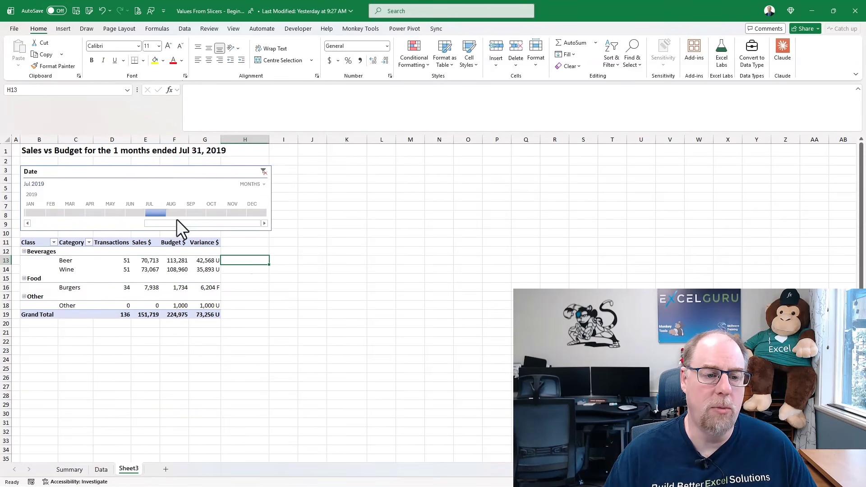
# Extend the Date timeline selection to July through September 2019.
pyautogui.moveTo(166, 210); pyautogui.dragTo(208, 210)
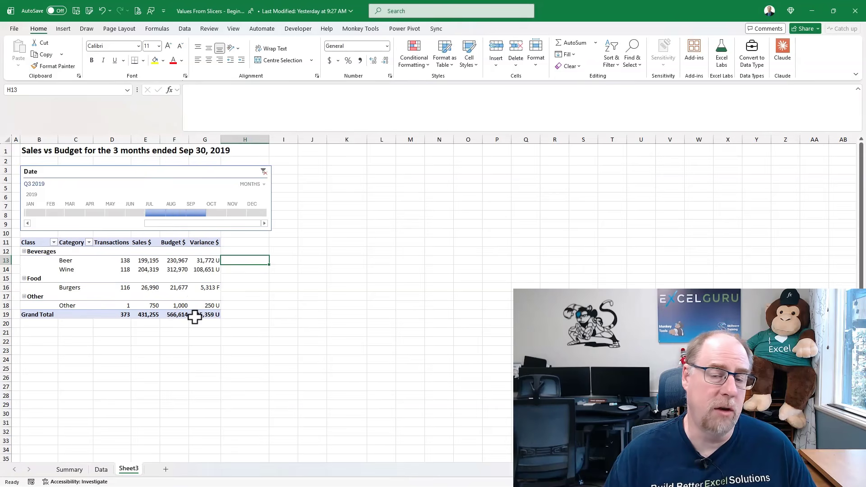